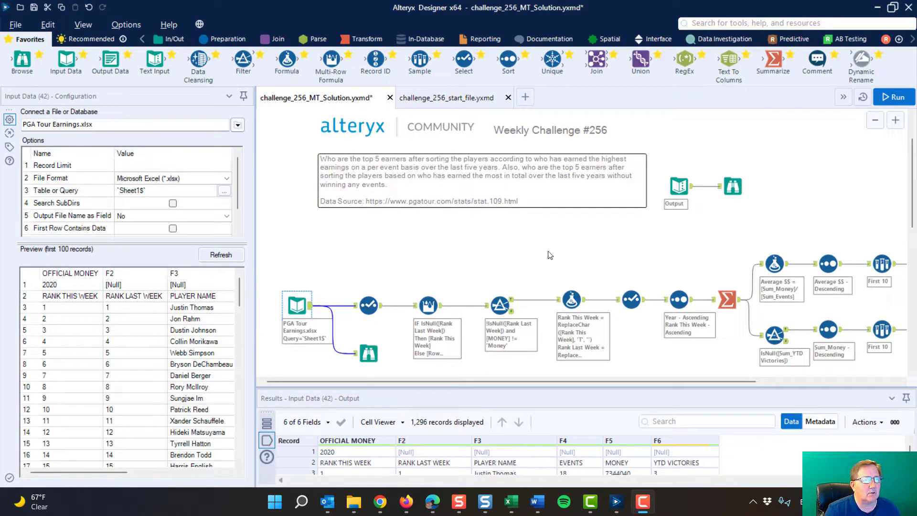
# Inspect the PGA Tour Earnings.xlsx input at the start of the workflow, enlarging the results area and browsing the record preview
pyautogui.scroll(-3, 539, 241)
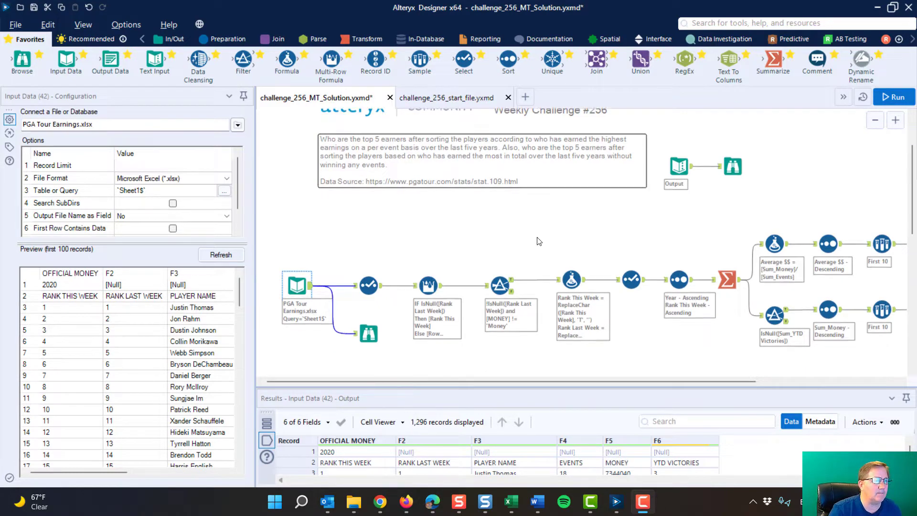
pyautogui.scroll(1, 532, 263)
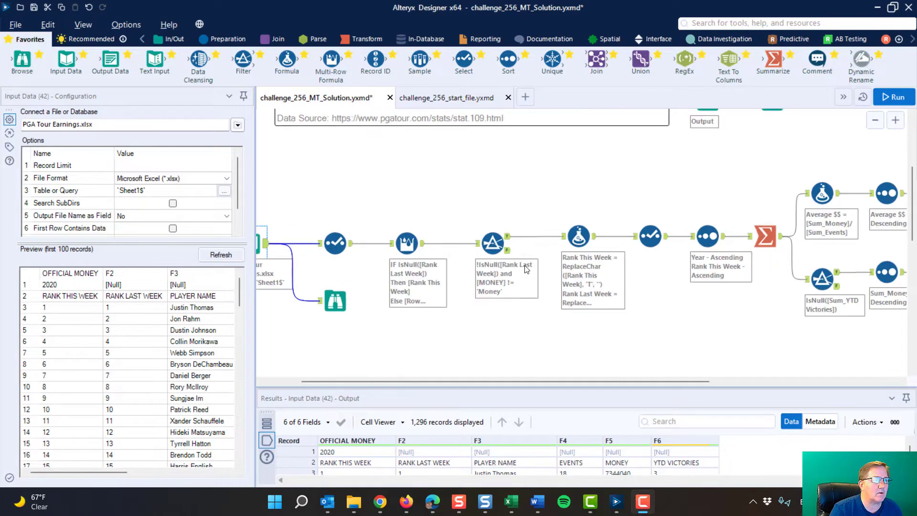
pyautogui.moveTo(525, 380); pyautogui.dragTo(428, 385)
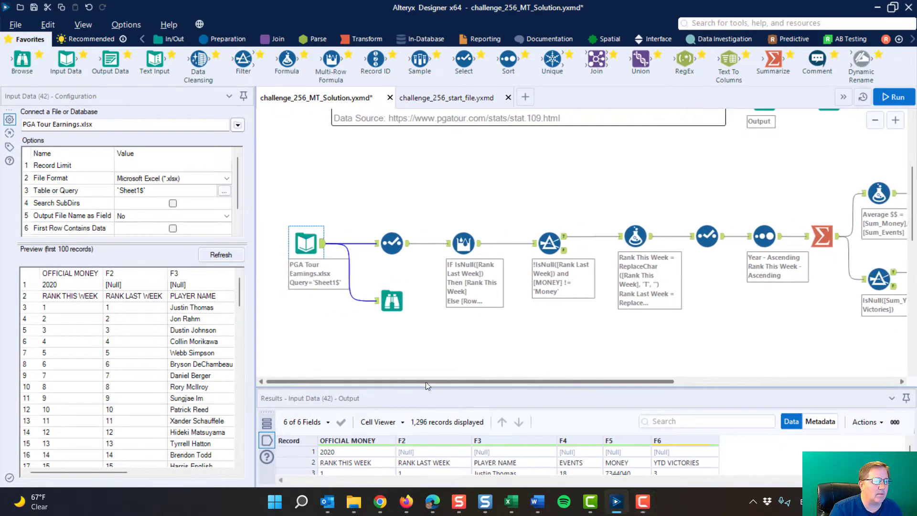
pyautogui.click(392, 301)
pyautogui.click(301, 236)
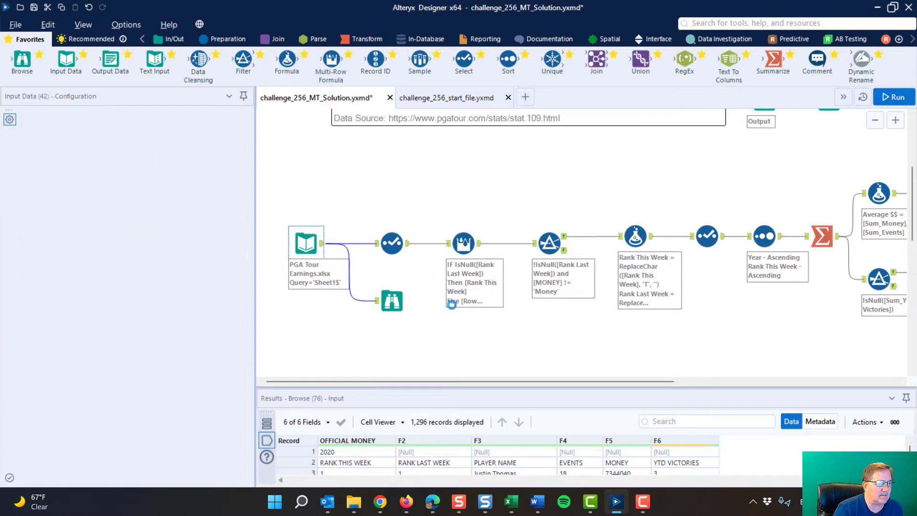
pyautogui.moveTo(548, 361); pyautogui.dragTo(549, 334)
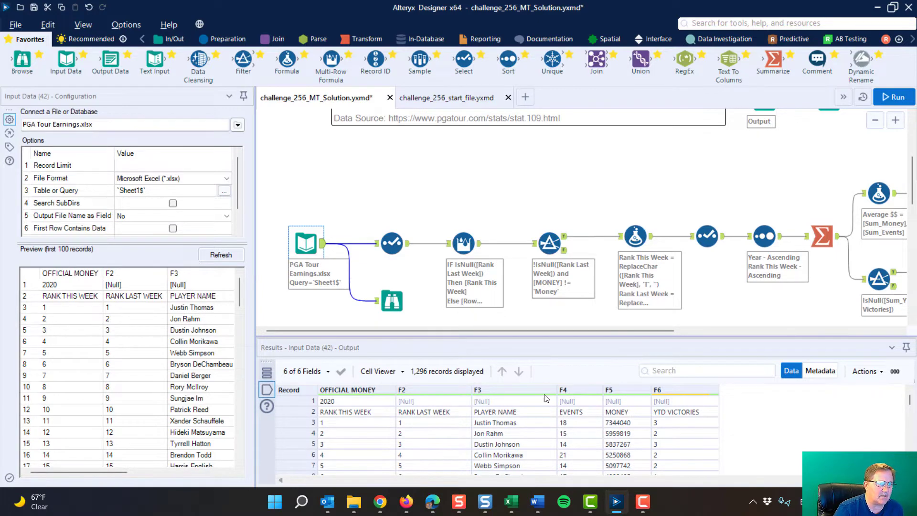
pyautogui.scroll(-20, 155, 347)
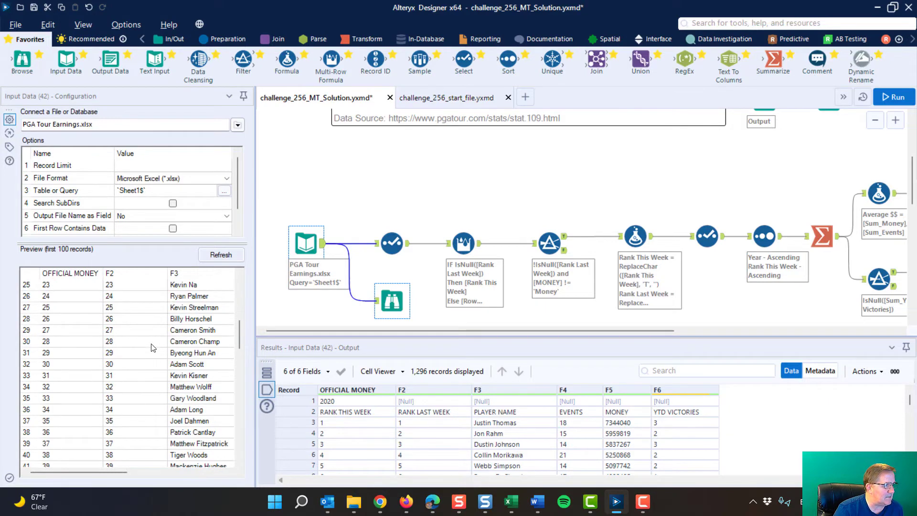
pyautogui.scroll(20, 155, 348)
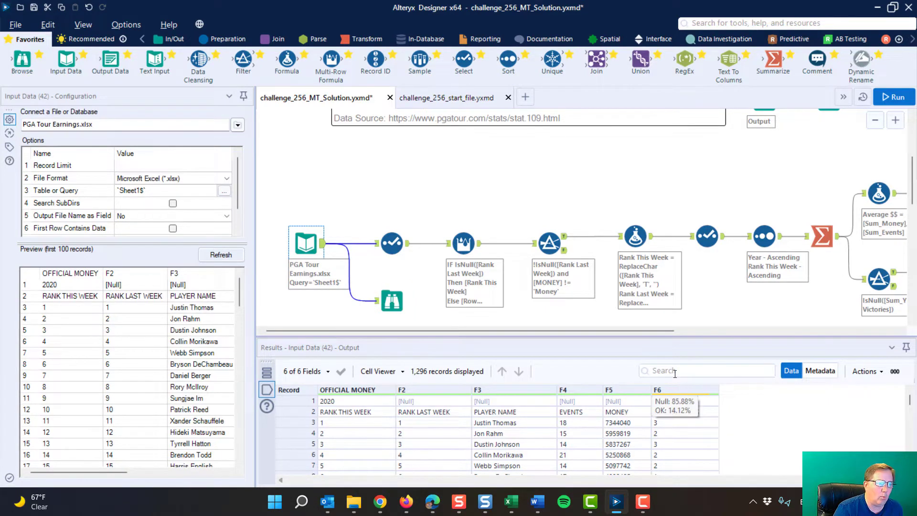
# Examine the raw input's output records, checking how year rows and repeated header rows divide the seasons
pyautogui.click(414, 375)
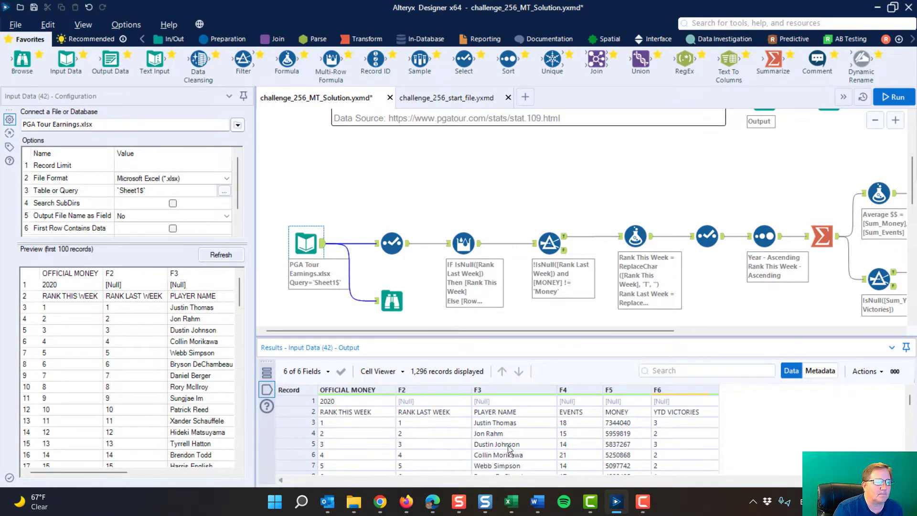
pyautogui.click(293, 410)
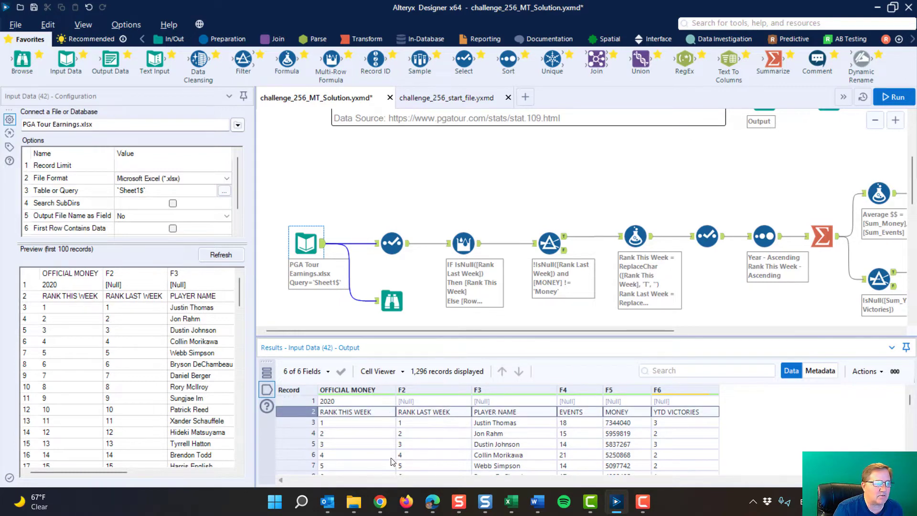
pyautogui.scroll(-20, 342, 433)
pyautogui.scroll(-20, 342, 433)
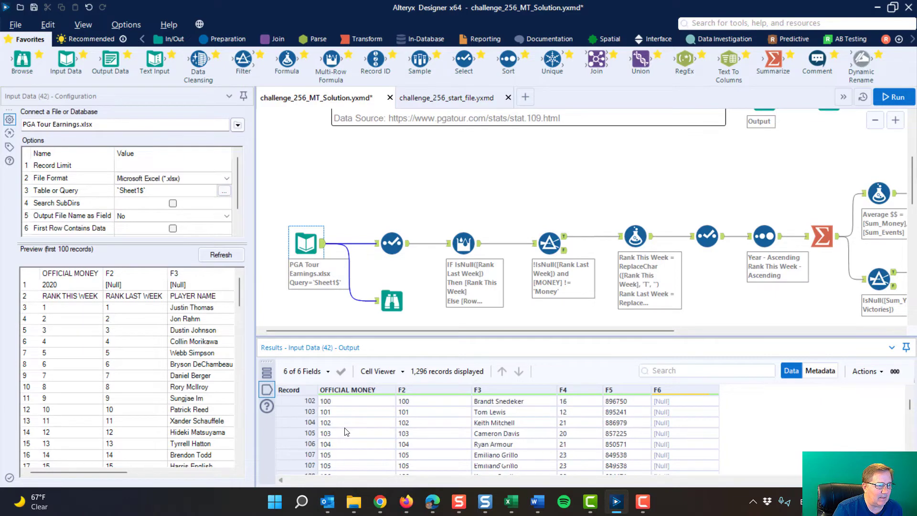
pyautogui.scroll(-8, 369, 426)
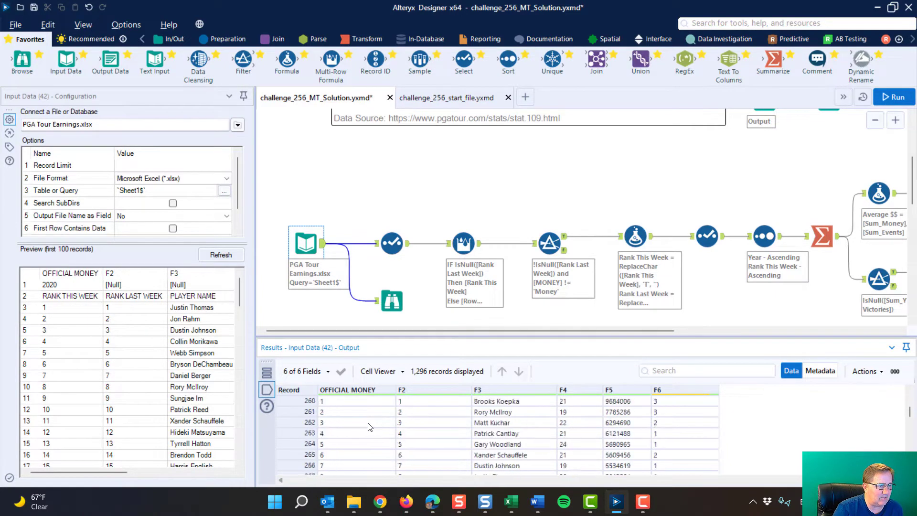
pyautogui.scroll(-2, 369, 427)
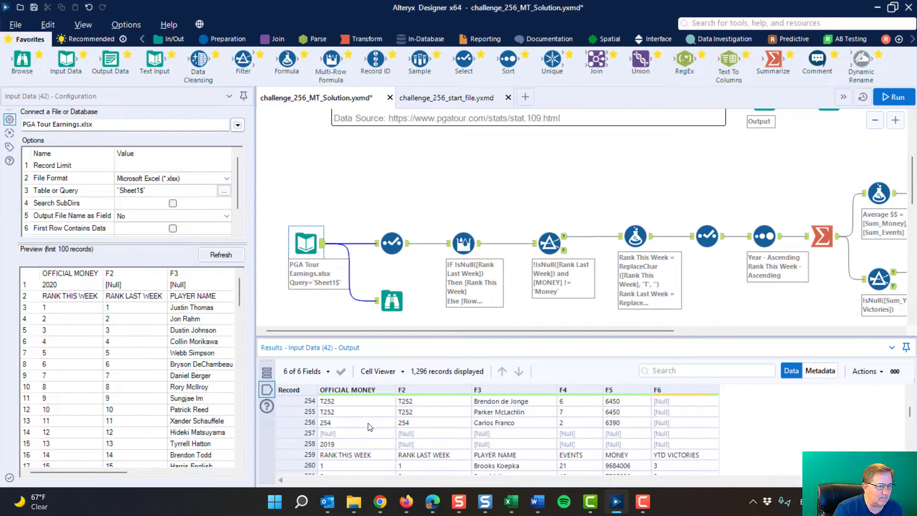
pyautogui.scroll(-20, 370, 426)
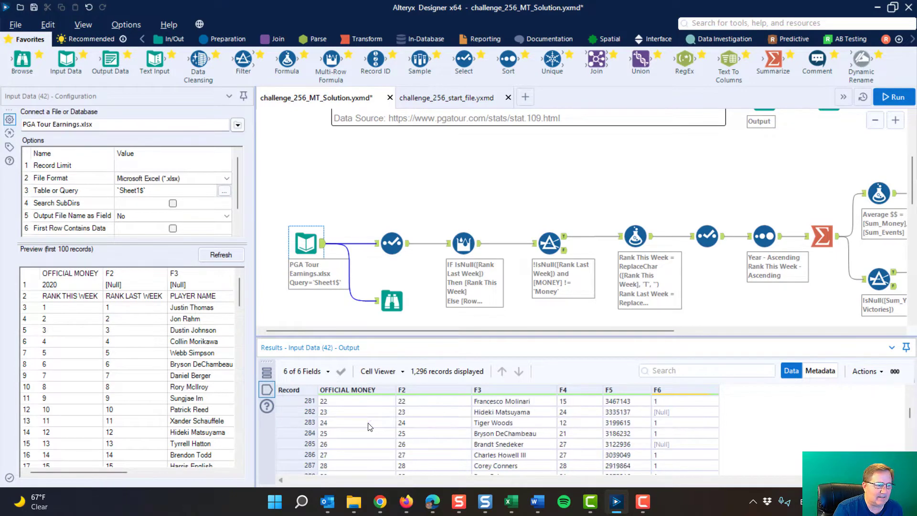
pyautogui.scroll(-20, 372, 425)
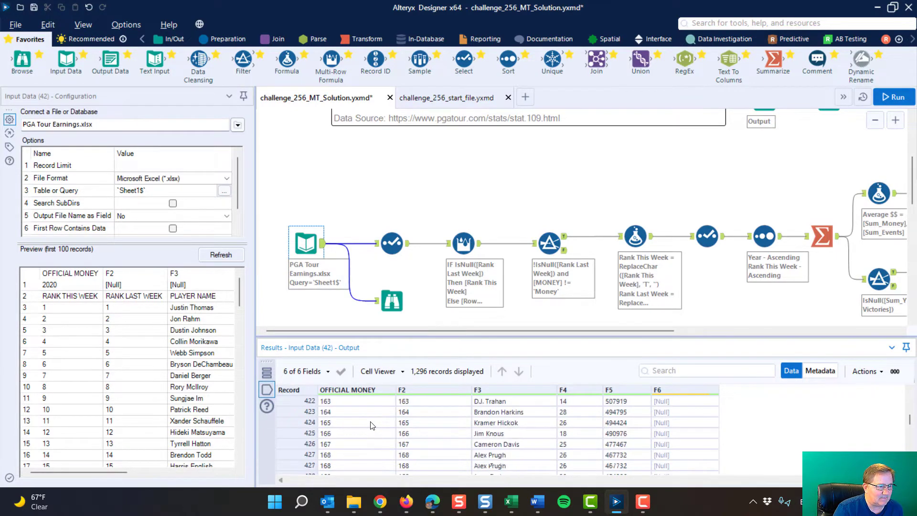
pyautogui.scroll(-8, 372, 425)
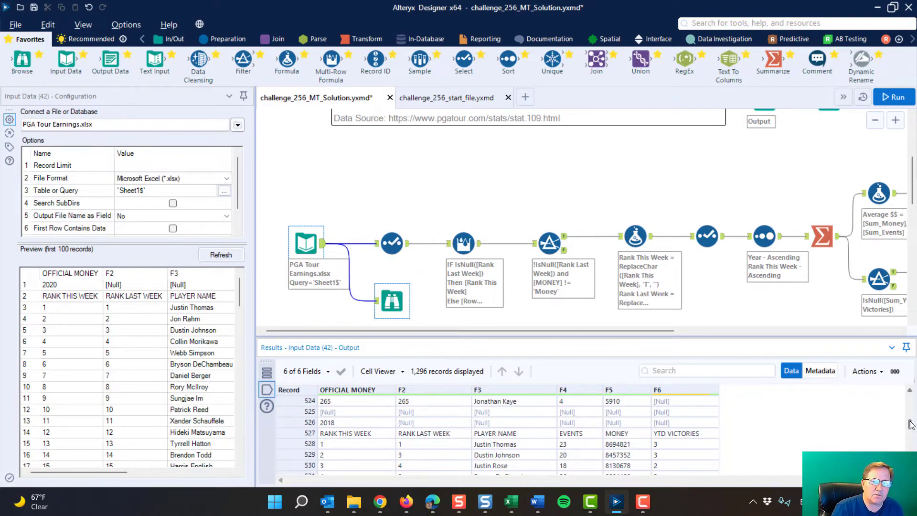
pyautogui.scroll(-2, 914, 418)
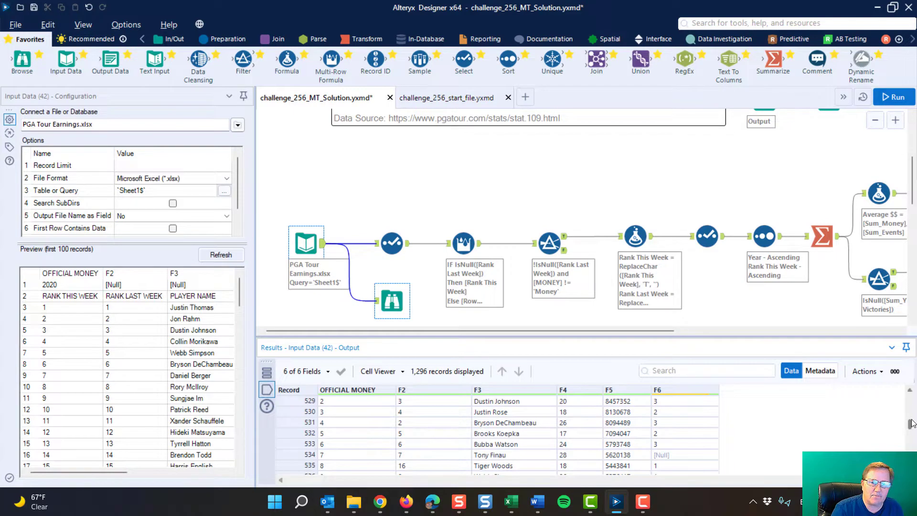
pyautogui.moveTo(910, 424); pyautogui.dragTo(911, 388)
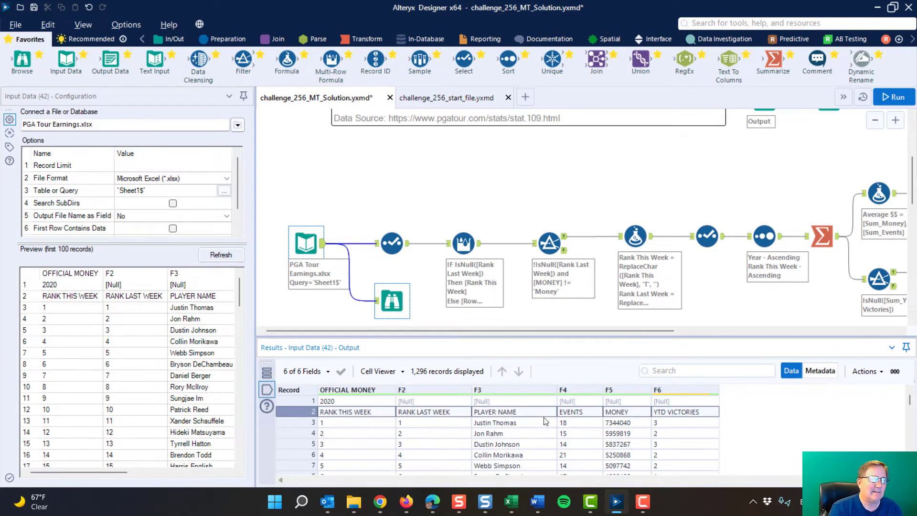
pyautogui.click(331, 402)
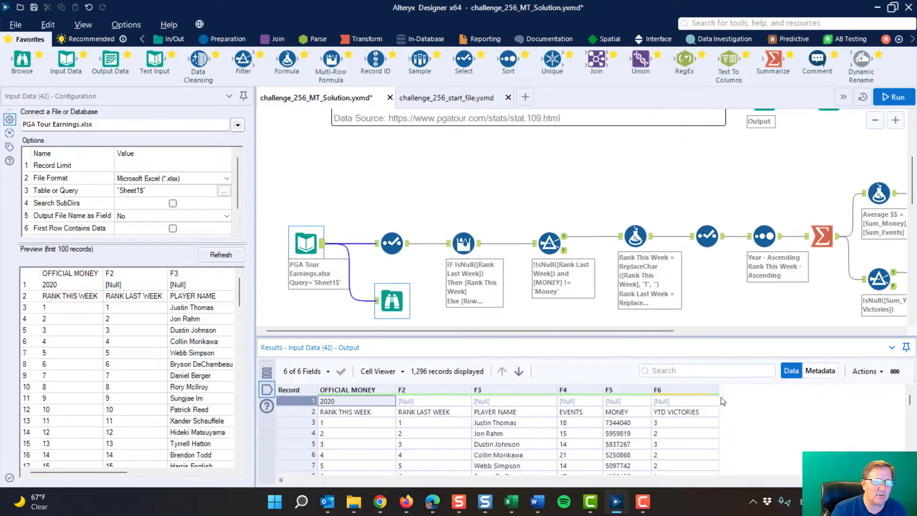
pyautogui.click(294, 413)
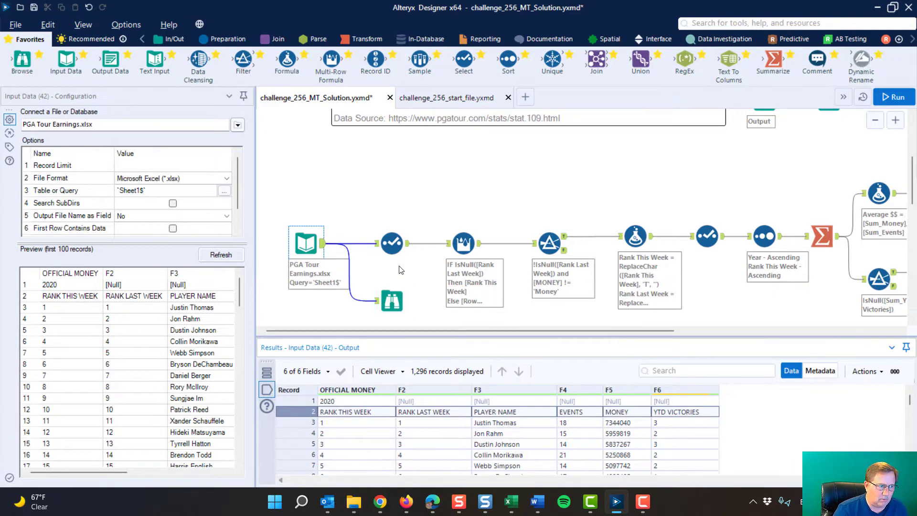
# Review the first Select tool's field renames and the Multi-Row Formula's new Year field with its IsNull condition
pyautogui.click(394, 241)
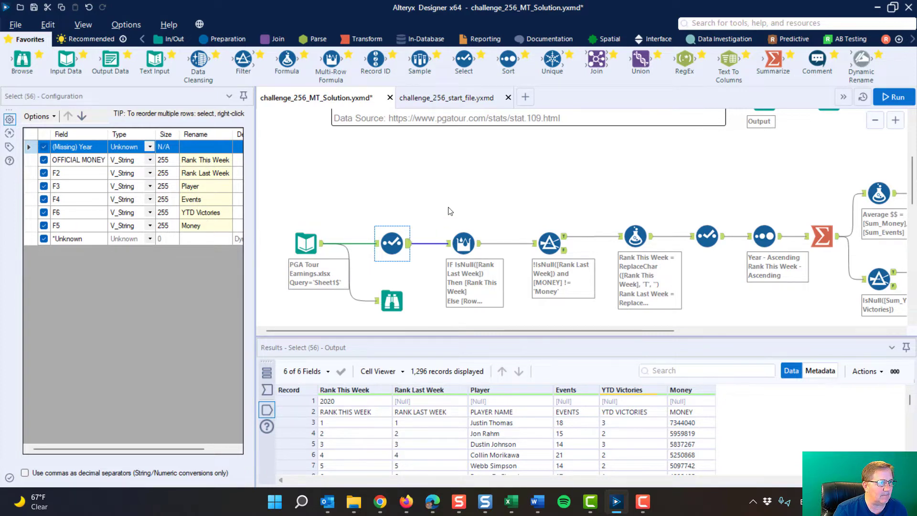
pyautogui.click(463, 245)
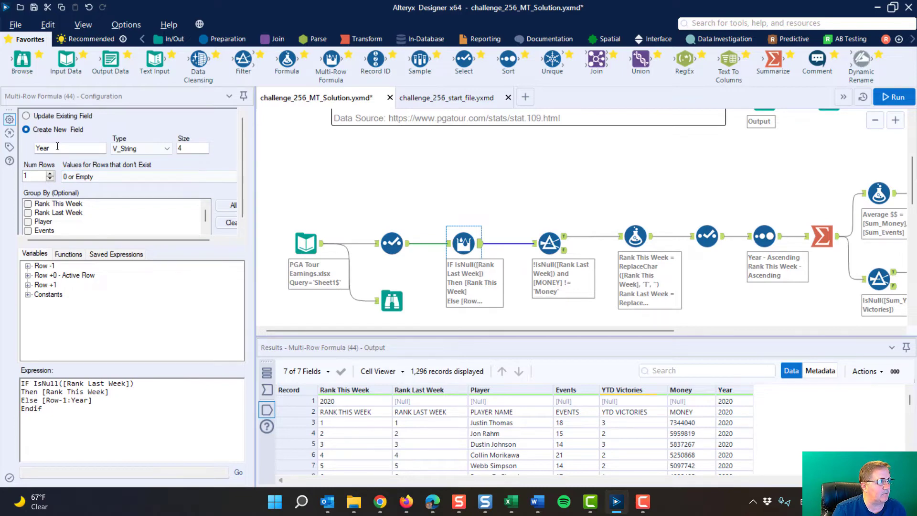
pyautogui.moveTo(57, 149); pyautogui.dragTo(22, 143)
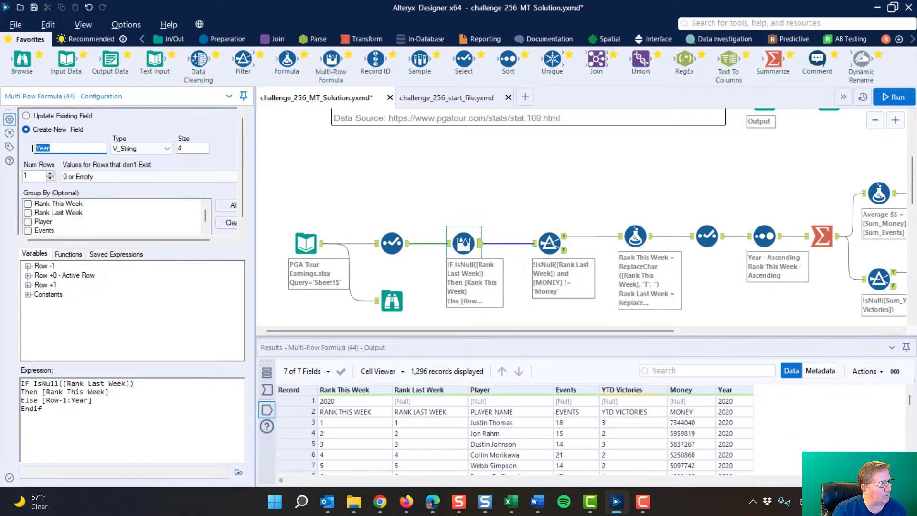
pyautogui.tripleClick(137, 383)
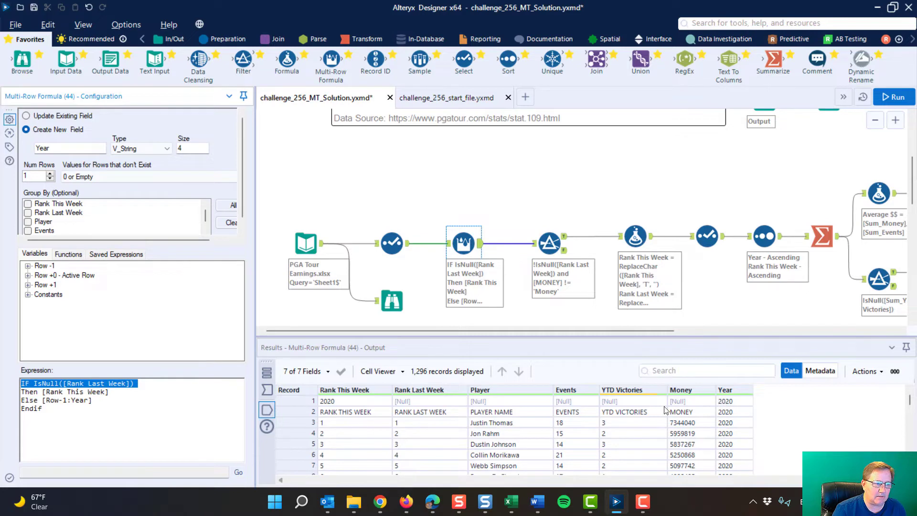
# Compare the Multi-Row Formula expression with the Rank Last Week, Rank This Week and Year values in the first two output records
pyautogui.click(428, 402)
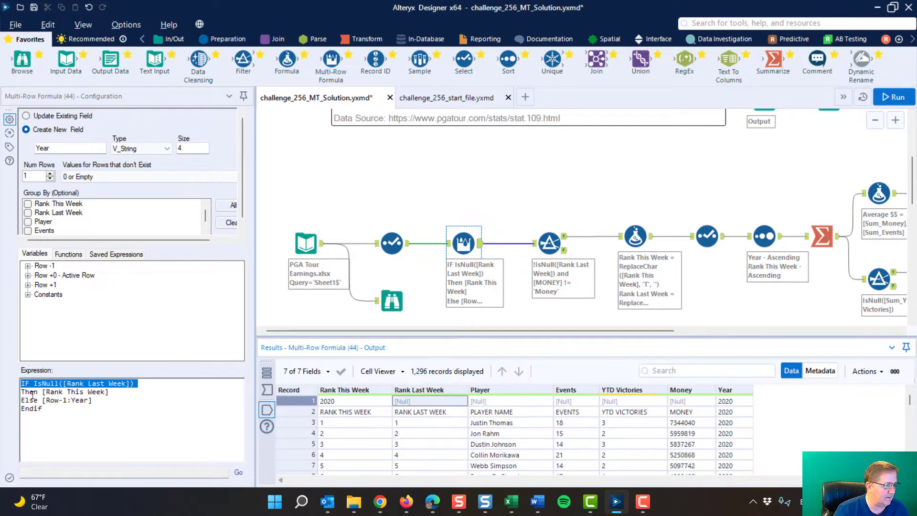
pyautogui.click(356, 402)
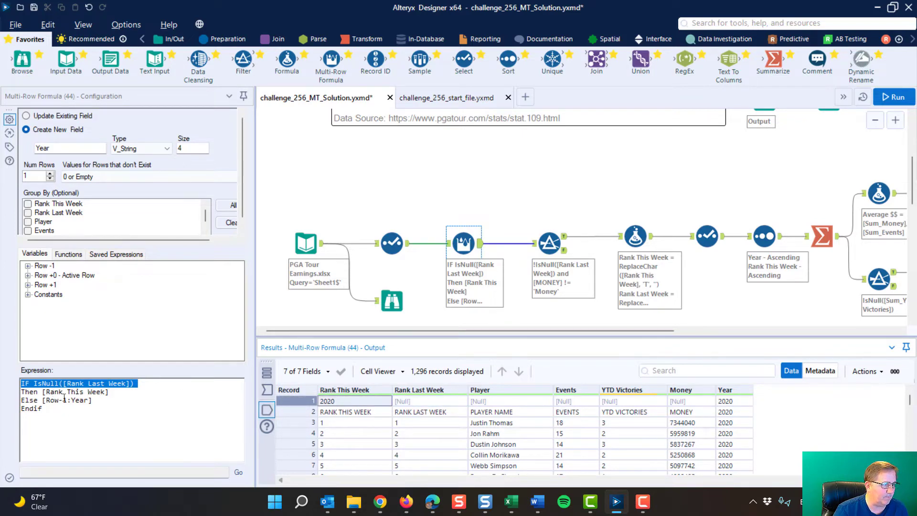
pyautogui.click(740, 413)
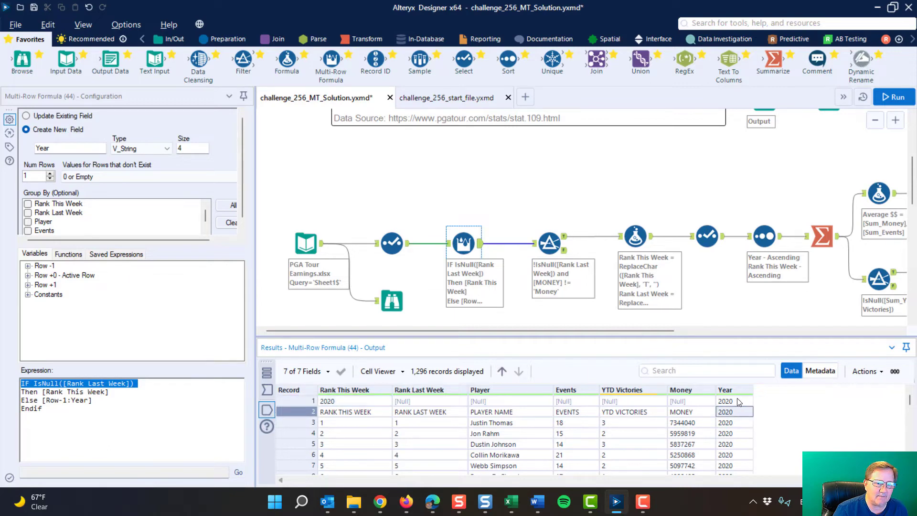
pyautogui.click(737, 401)
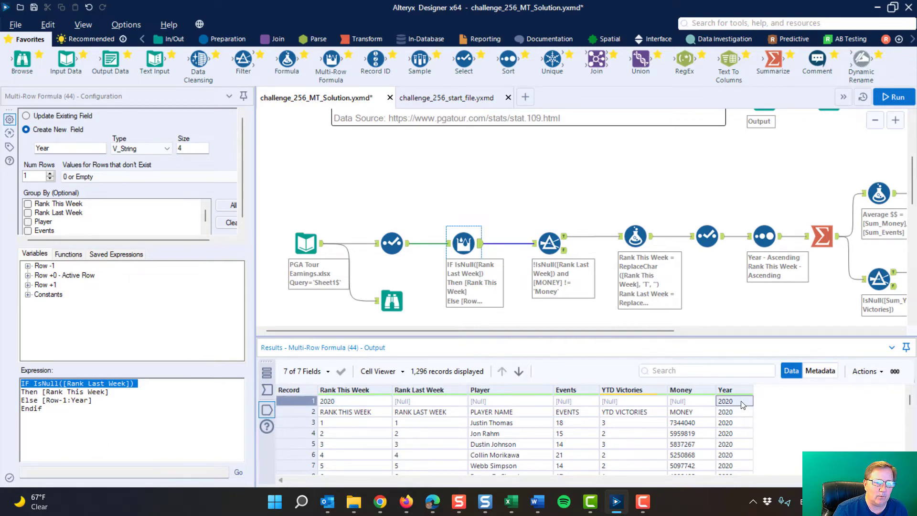
pyautogui.click(741, 413)
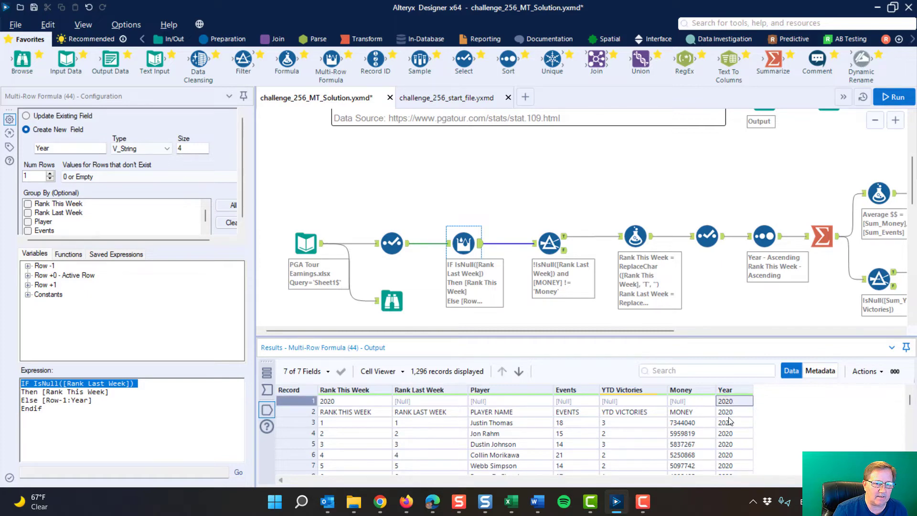
# Examine how the Year field is filled in the Multi-Row Formula output where the 2020 records give way to 2019
pyautogui.scroll(-1, 731, 433)
pyautogui.scroll(-20, 731, 434)
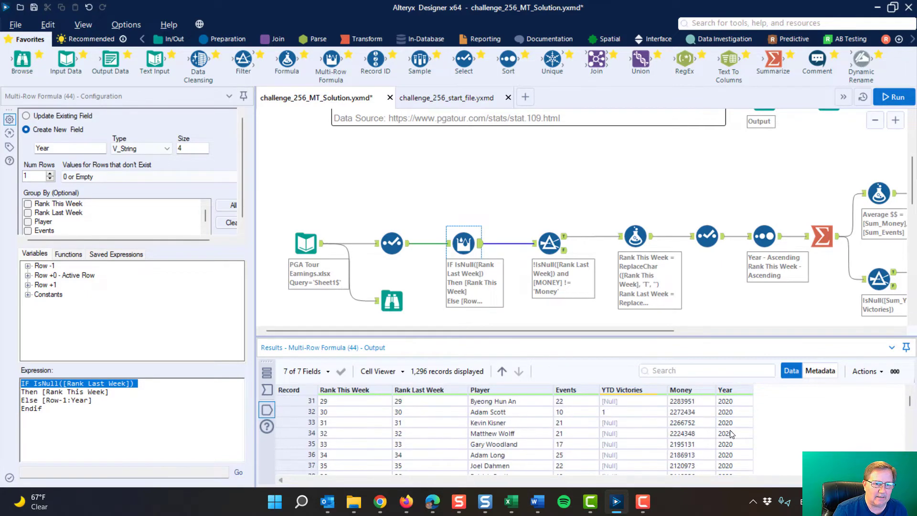
pyautogui.scroll(-20, 742, 438)
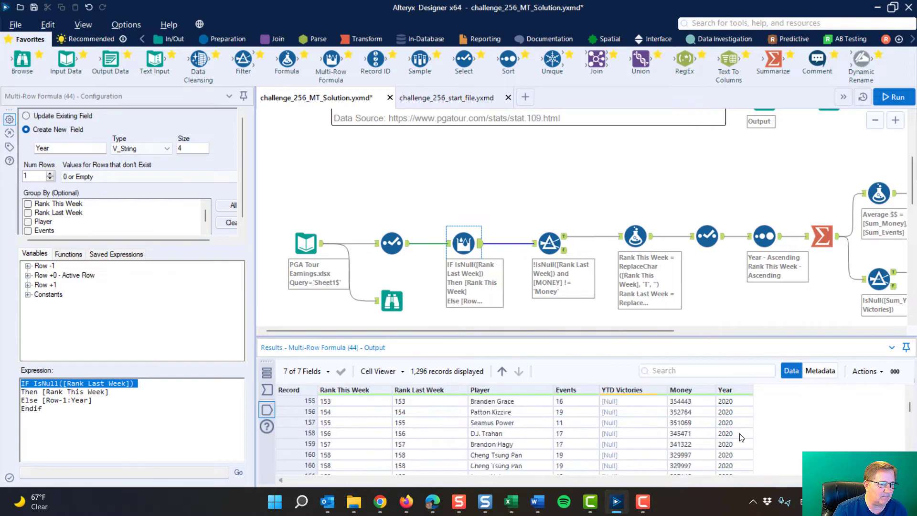
pyautogui.scroll(-5, 741, 438)
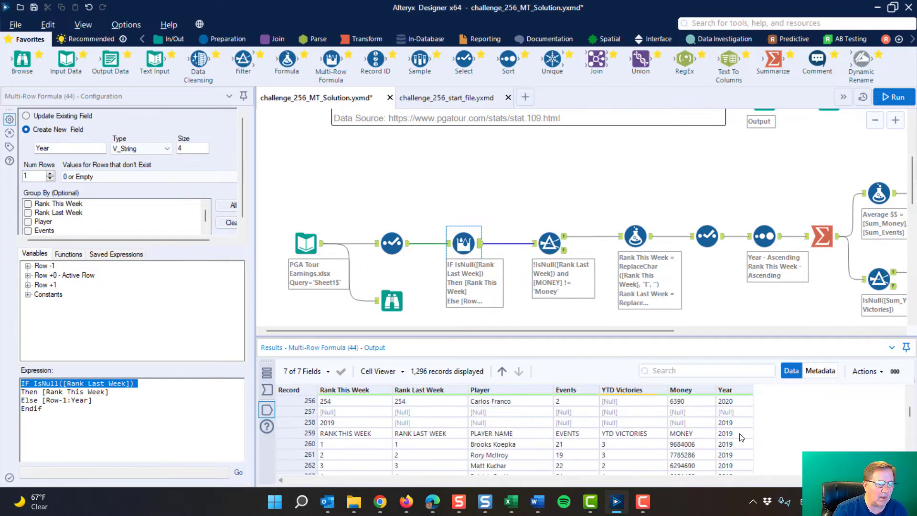
pyautogui.scroll(-1, 741, 437)
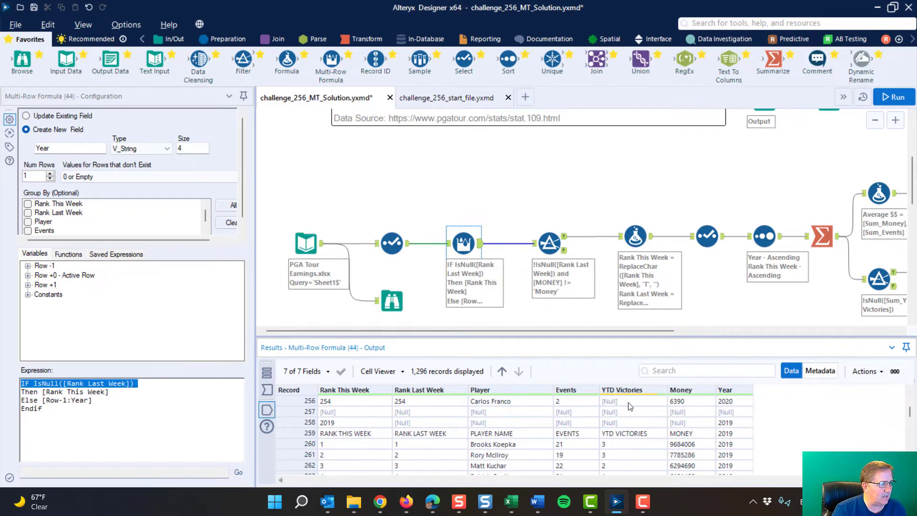
pyautogui.click(434, 413)
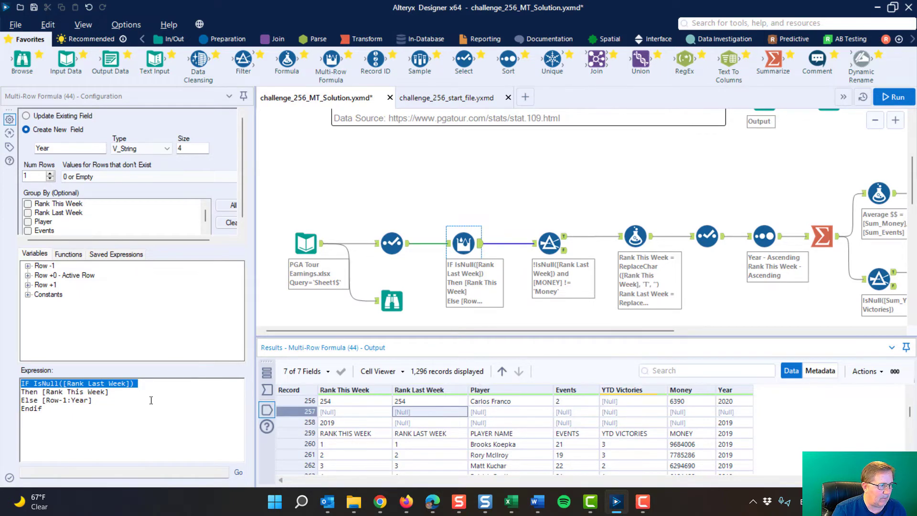
pyautogui.click(347, 414)
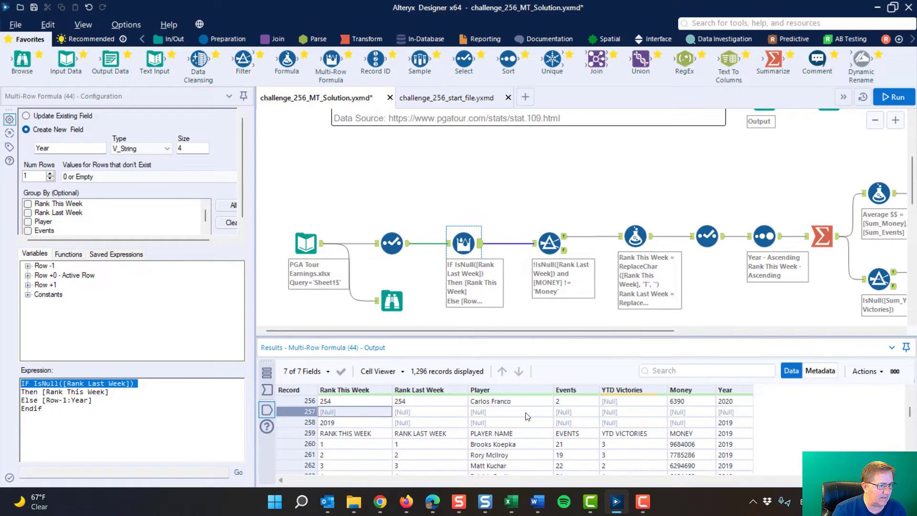
pyautogui.click(732, 413)
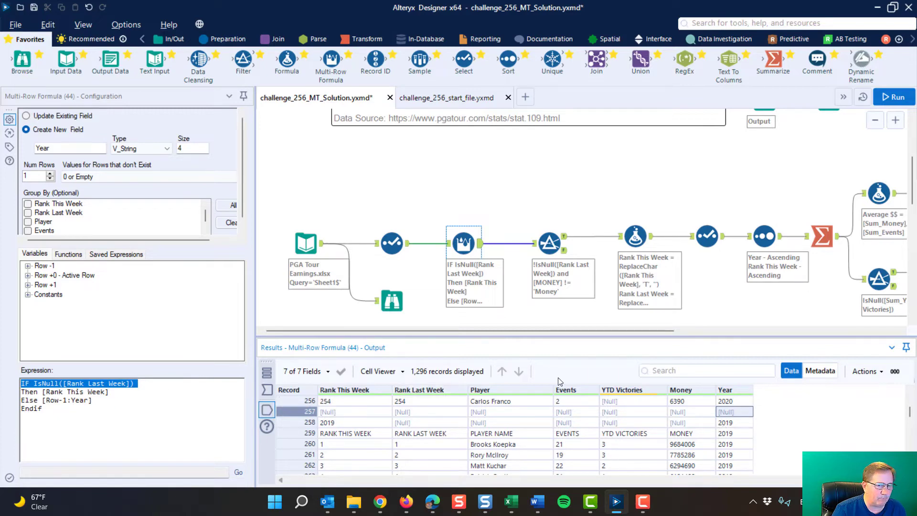
# Trace how the Multi-Row Formula assigns Year to the season's year row, the repeated header row and the player rows below
pyautogui.moveTo(740, 424); pyautogui.dragTo(420, 425)
pyautogui.click(419, 424)
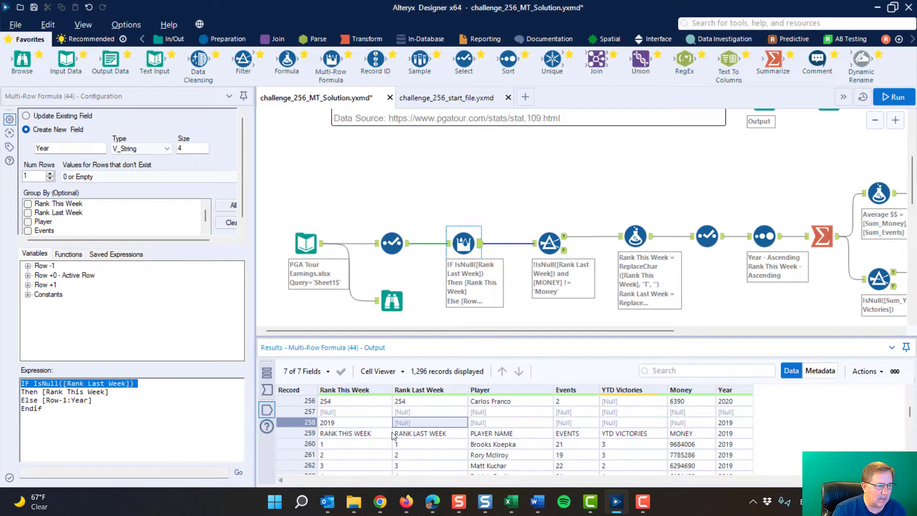
pyautogui.click(338, 424)
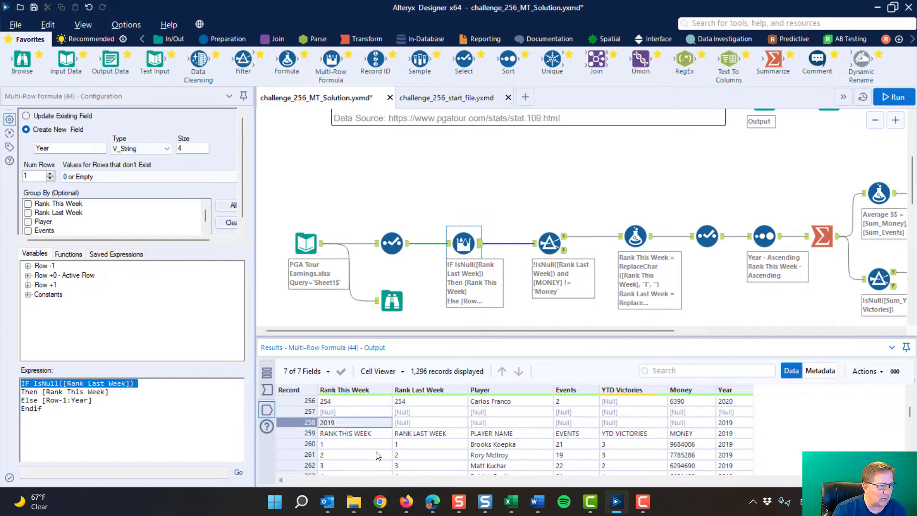
pyautogui.click(728, 424)
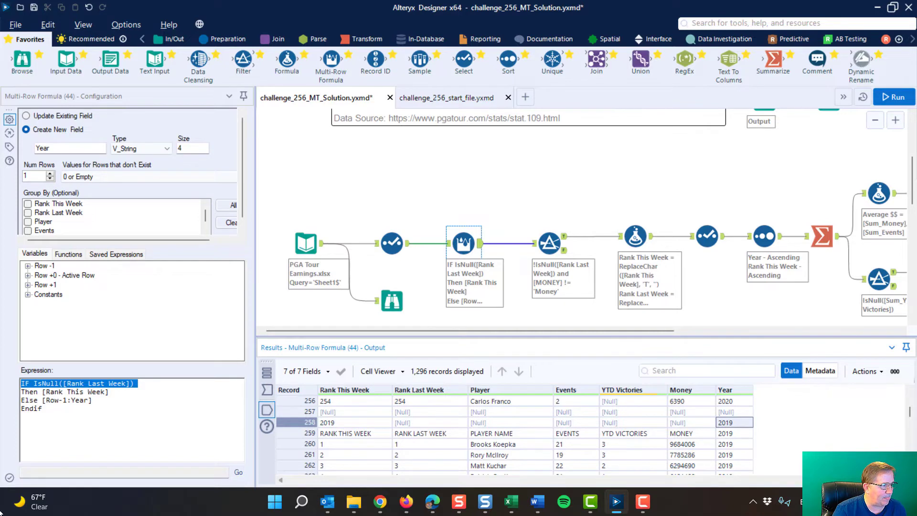
pyautogui.click(407, 434)
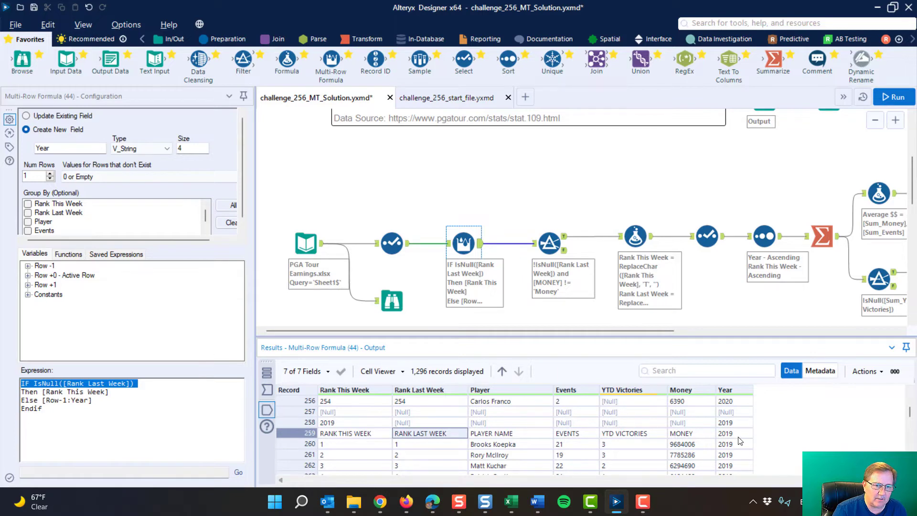
pyautogui.click(741, 423)
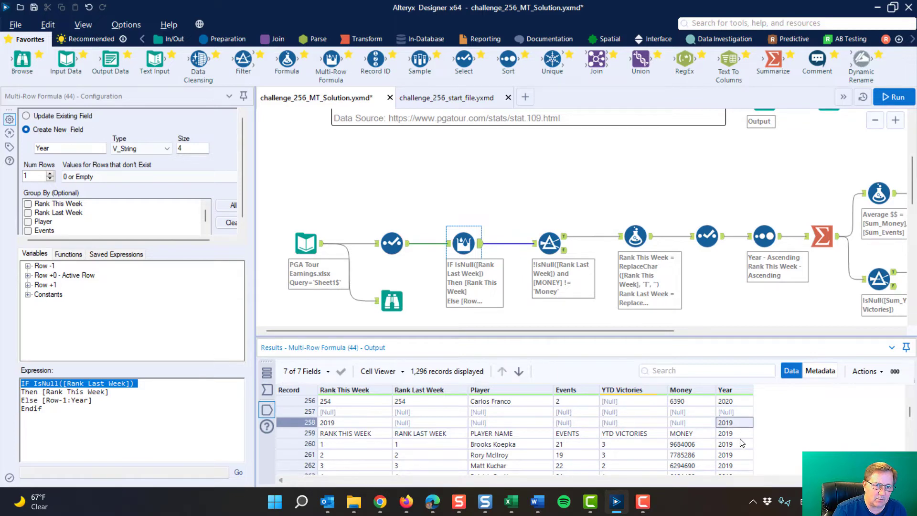
pyautogui.keyDown('ctrl'); pyautogui.click(388, 286); pyautogui.keyUp('ctrl')
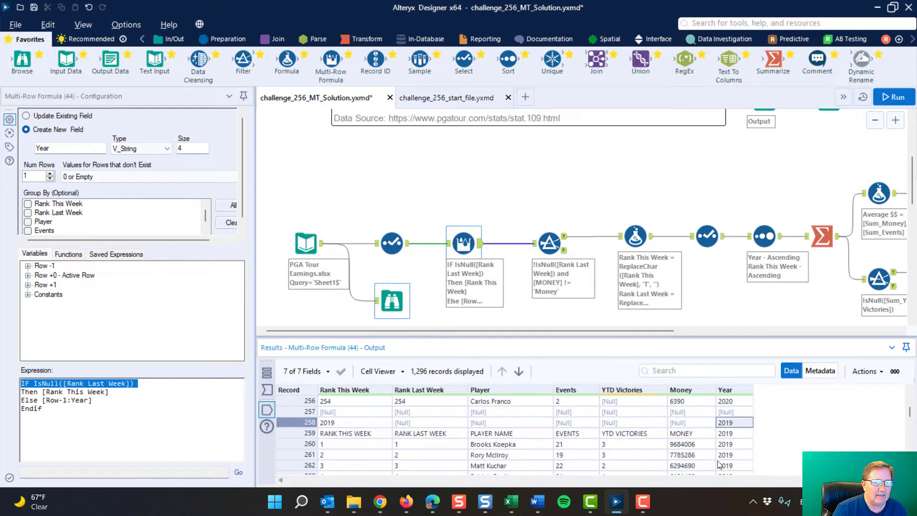
pyautogui.scroll(-20, 742, 450)
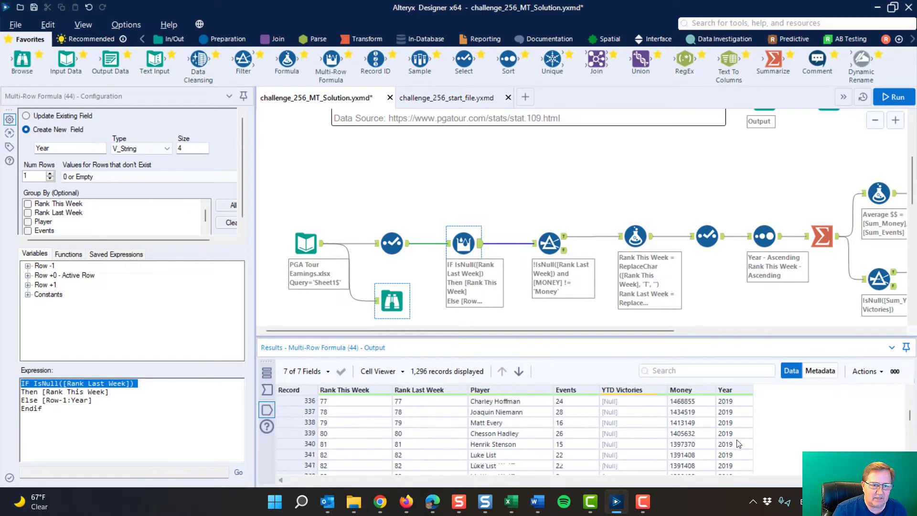
pyautogui.moveTo(910, 412)
pyautogui.mouseDown()
pyautogui.moveTo(910, 449)
pyautogui.moveTo(910, 399)
pyautogui.mouseUp()
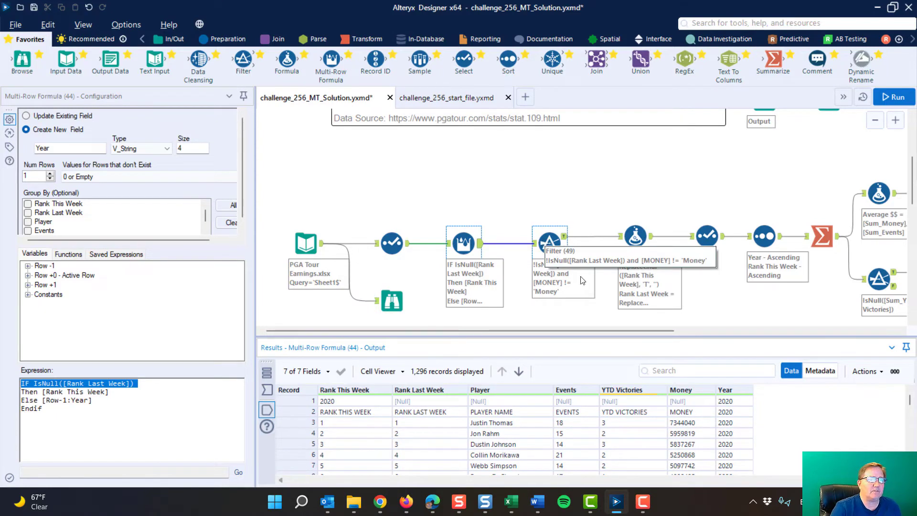
# Review the Filter tool's custom condition and compare it with Rank Last Week in the first input record
pyautogui.click(550, 243)
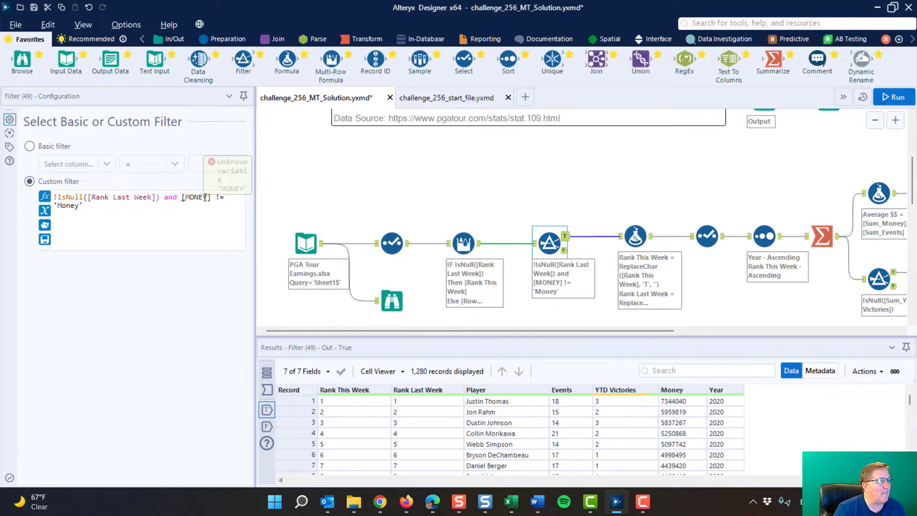
pyautogui.click(671, 403)
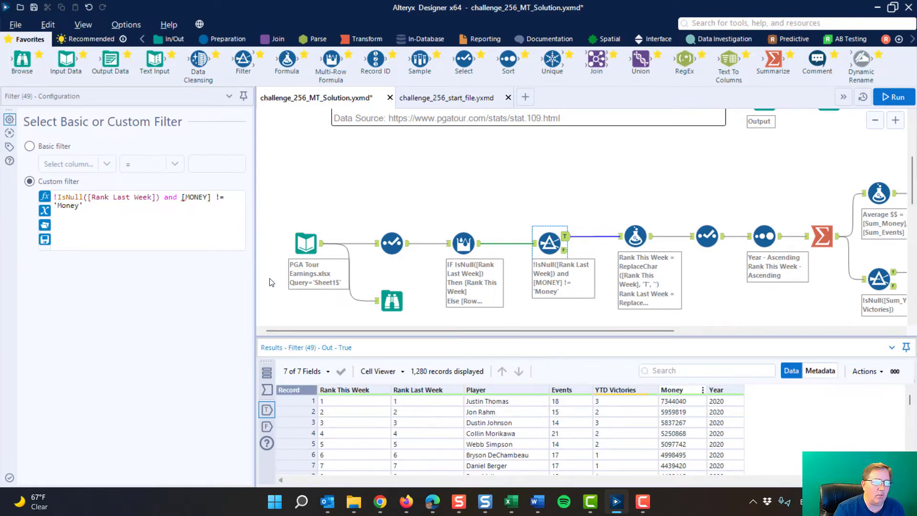
pyautogui.click(536, 246)
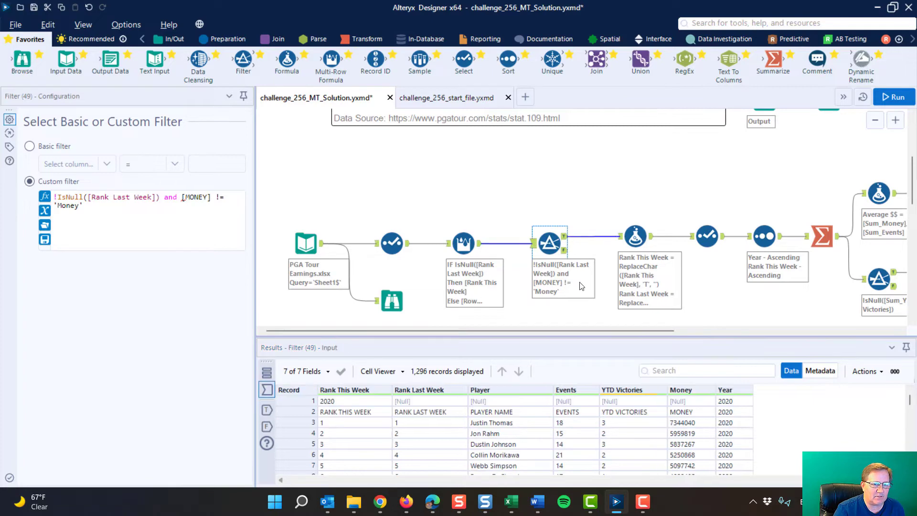
pyautogui.click(738, 403)
pyautogui.click(405, 404)
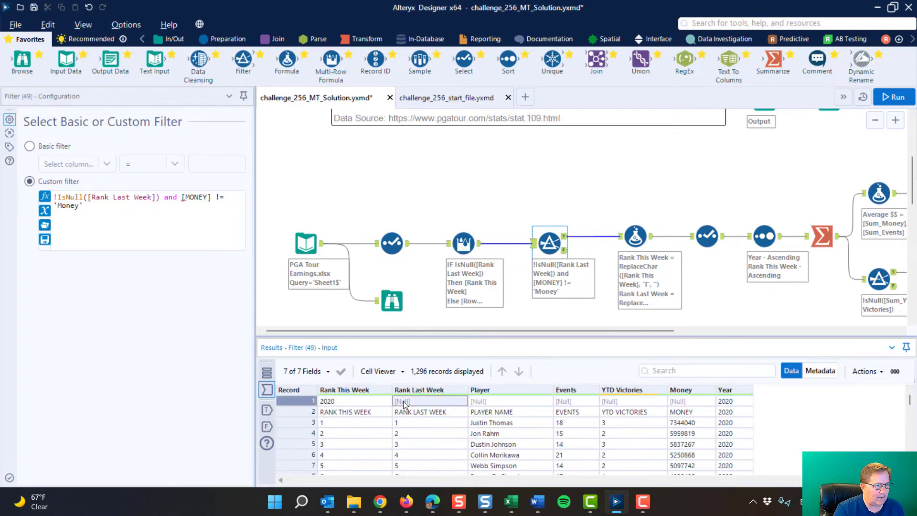
# Examine the Filter tool's input records, checking the Money value in the repeated header row
pyautogui.scroll(-7, 696, 430)
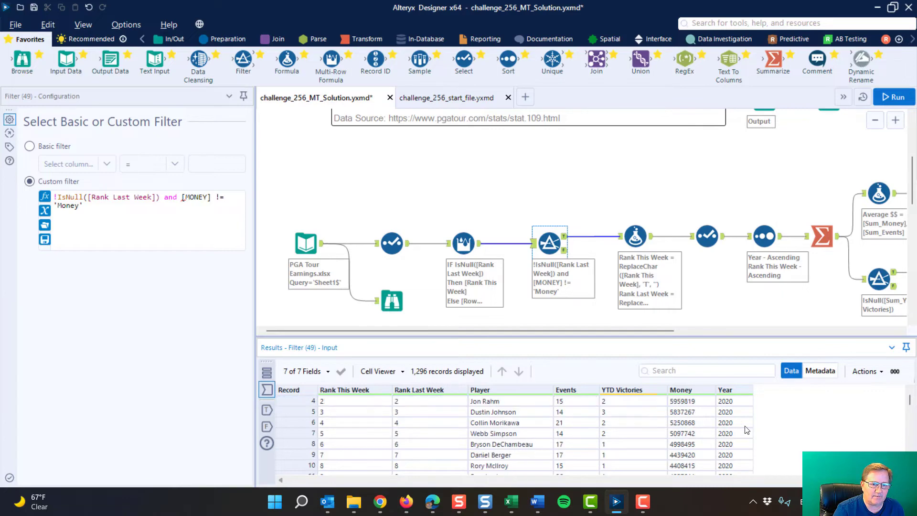
pyautogui.scroll(-20, 747, 429)
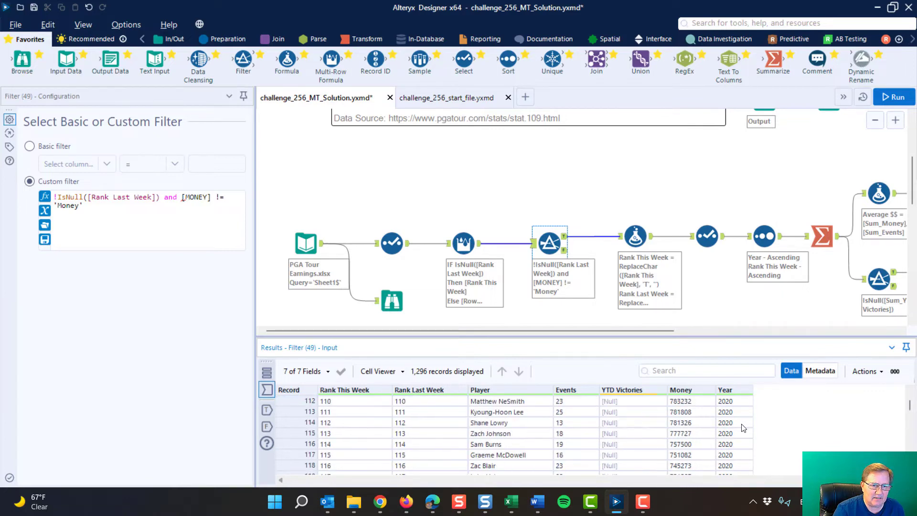
pyautogui.scroll(9, 744, 428)
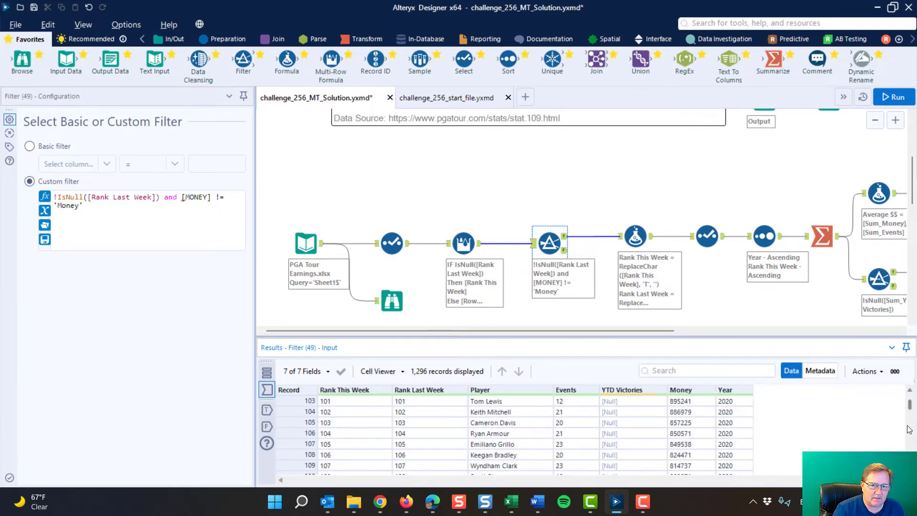
pyautogui.moveTo(912, 410); pyautogui.dragTo(911, 395)
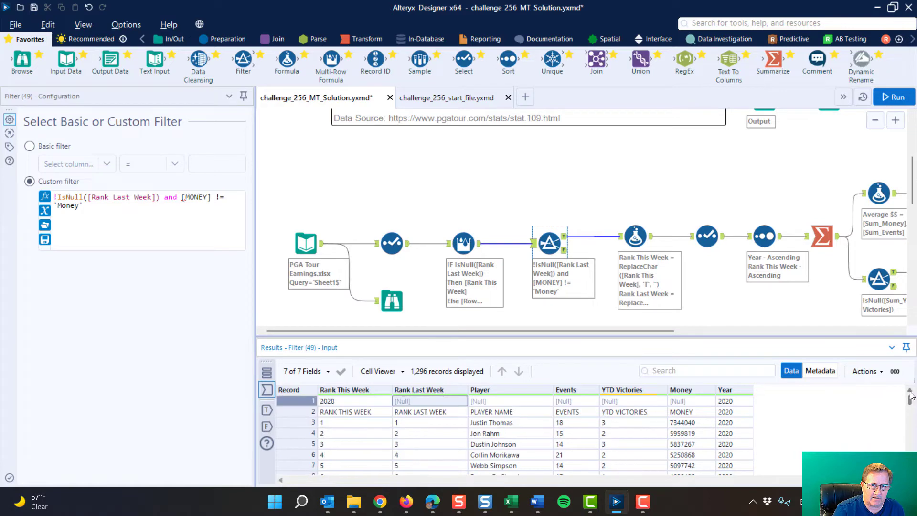
pyautogui.click(694, 413)
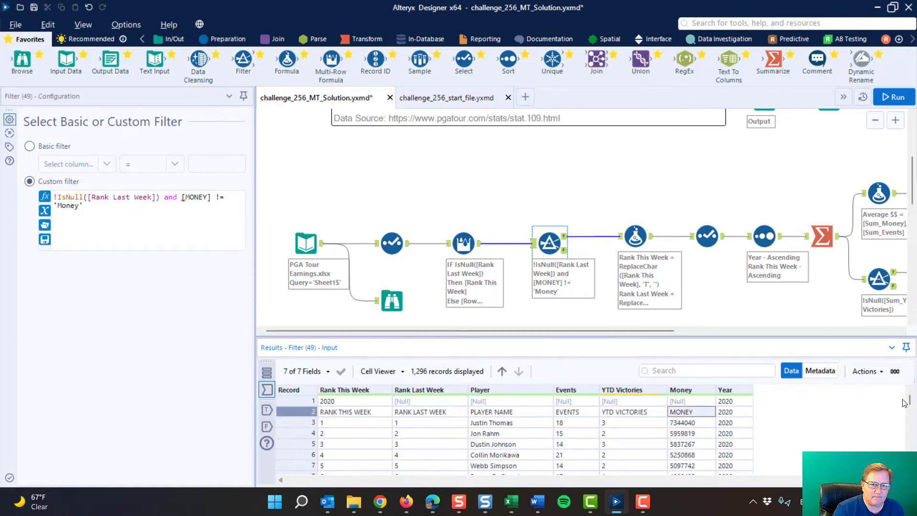
pyautogui.moveTo(911, 402); pyautogui.dragTo(912, 415)
# Compare the records in the Filter tool's False output with those in its True output
pyautogui.click(565, 250)
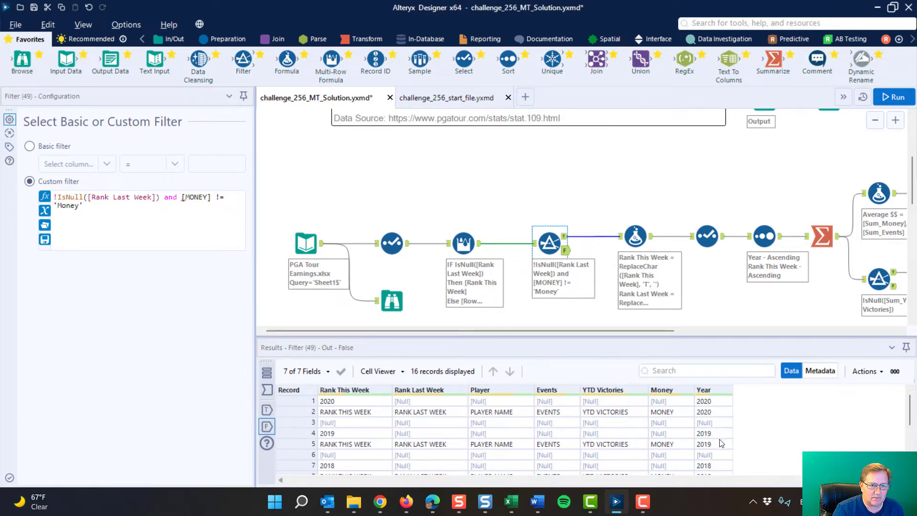
pyautogui.scroll(-3, 702, 442)
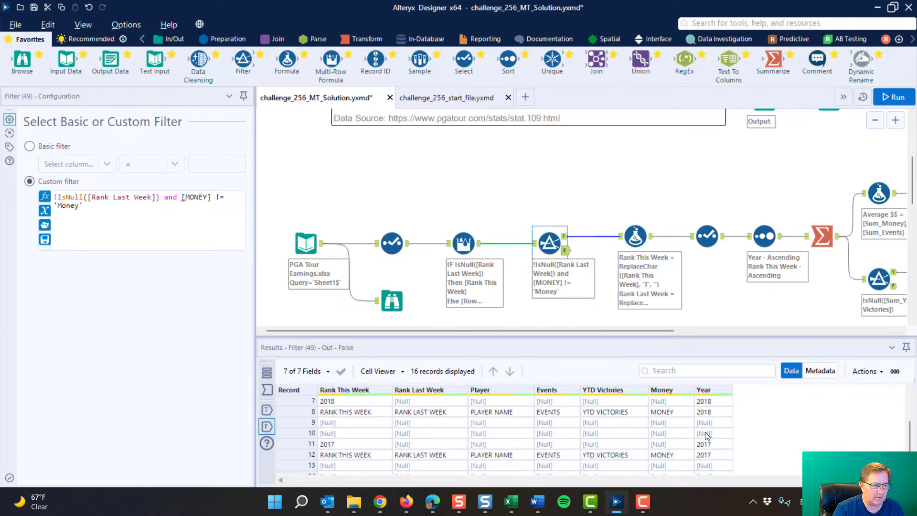
pyautogui.scroll(3, 710, 435)
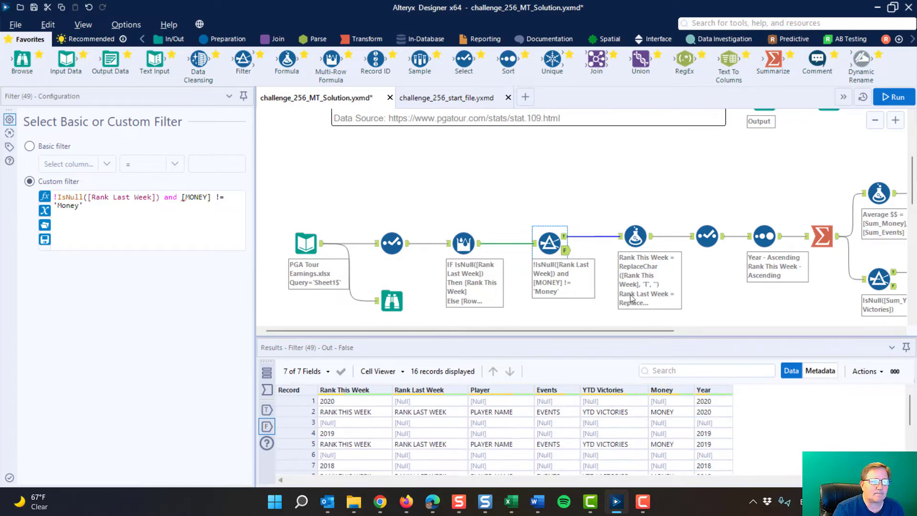
pyautogui.click(564, 236)
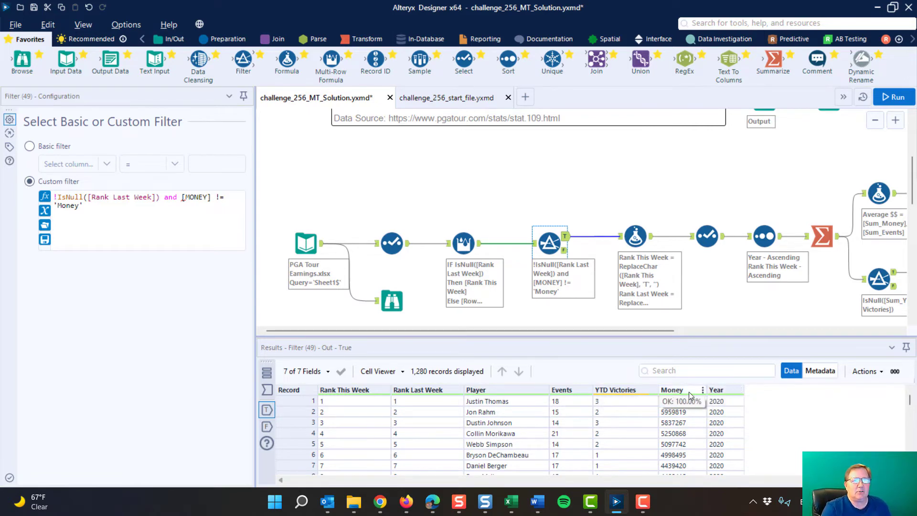
# Review the Formula tool's ReplaceChar expressions for Rank This Week and Rank Last Week against its output records
pyautogui.click(637, 234)
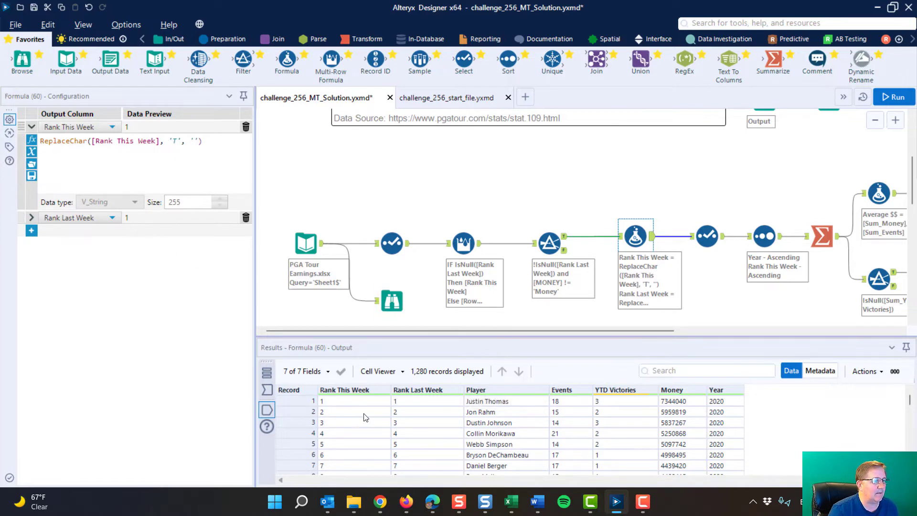
pyautogui.doubleClick(177, 141)
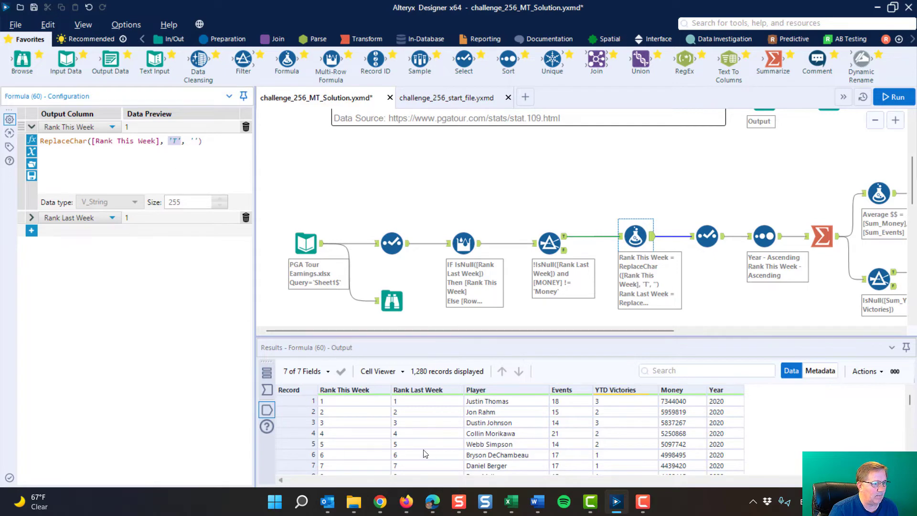
pyautogui.scroll(-13, 359, 435)
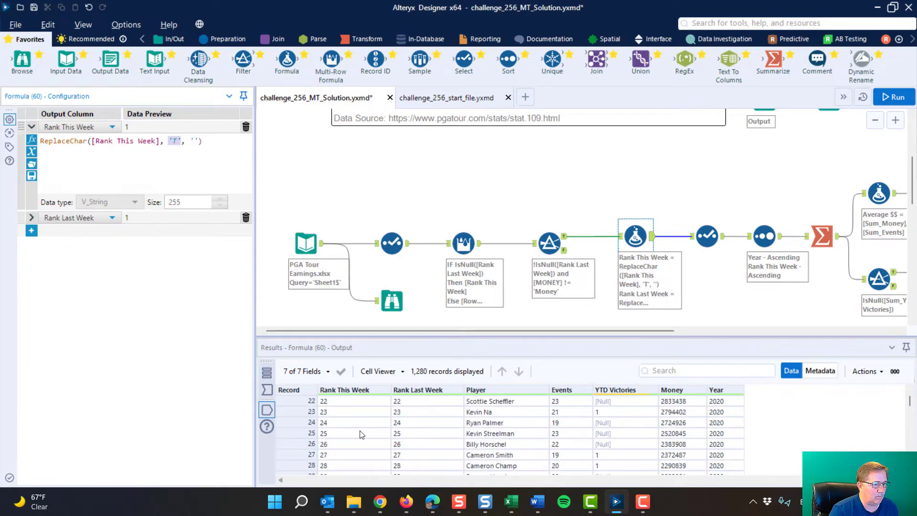
pyautogui.scroll(-20, 361, 435)
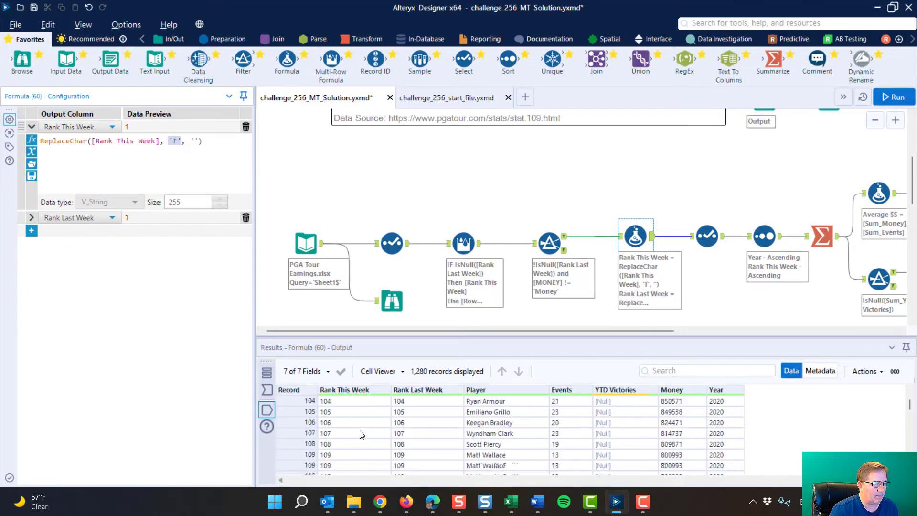
pyautogui.scroll(-20, 361, 435)
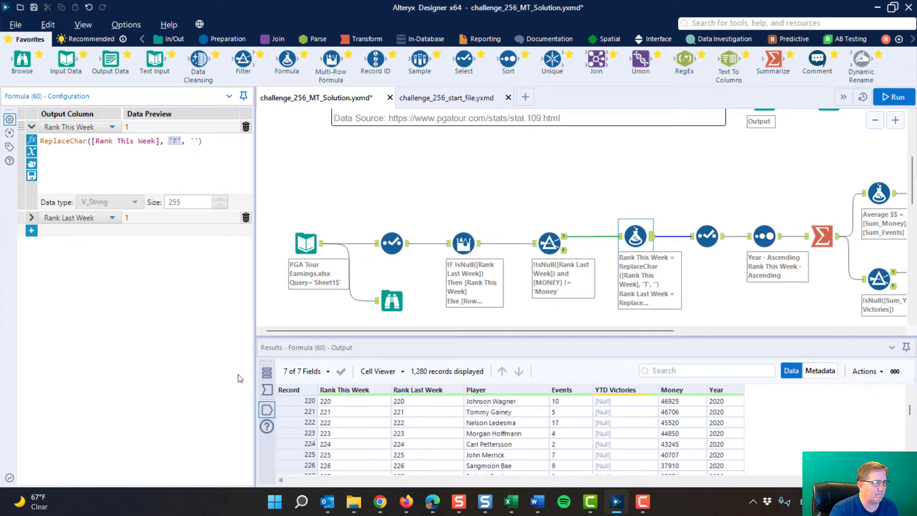
pyautogui.click(32, 217)
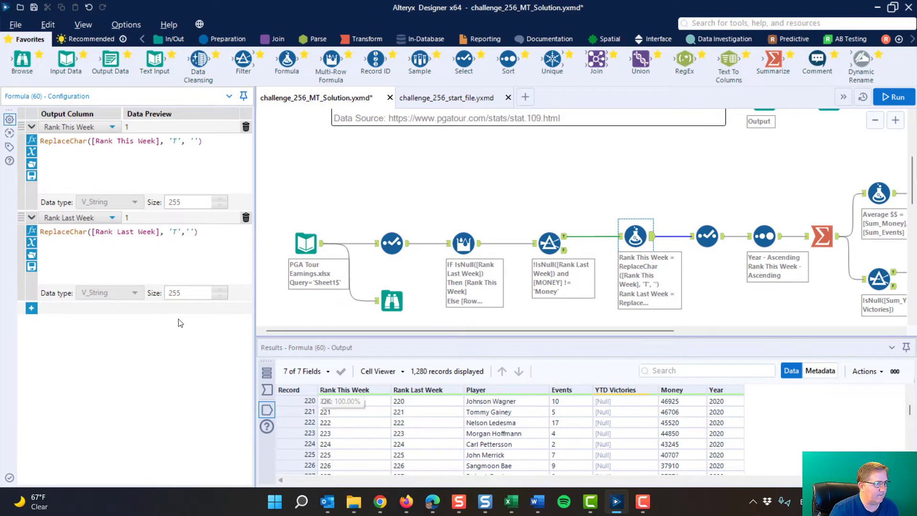
# Find the tied ranks prefixed with T in the Formula tool's input records and select those rank cells
pyautogui.click(618, 238)
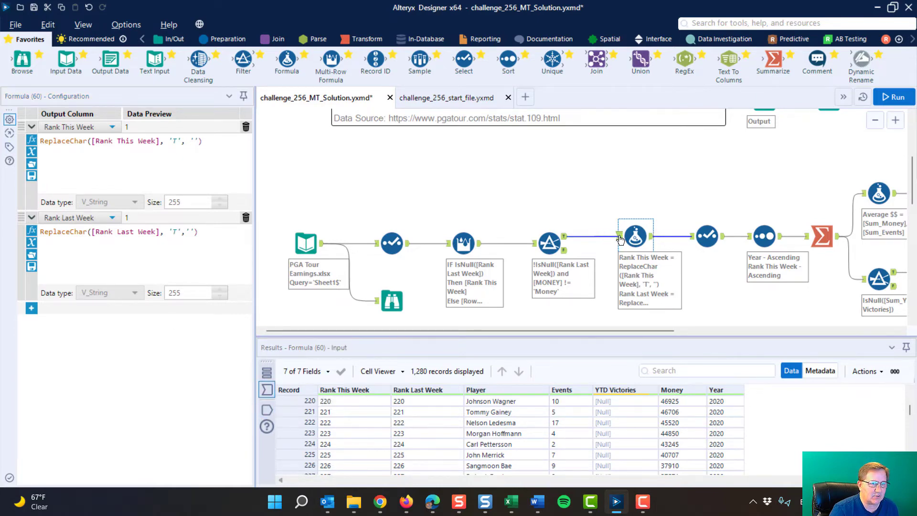
pyautogui.scroll(3, 381, 447)
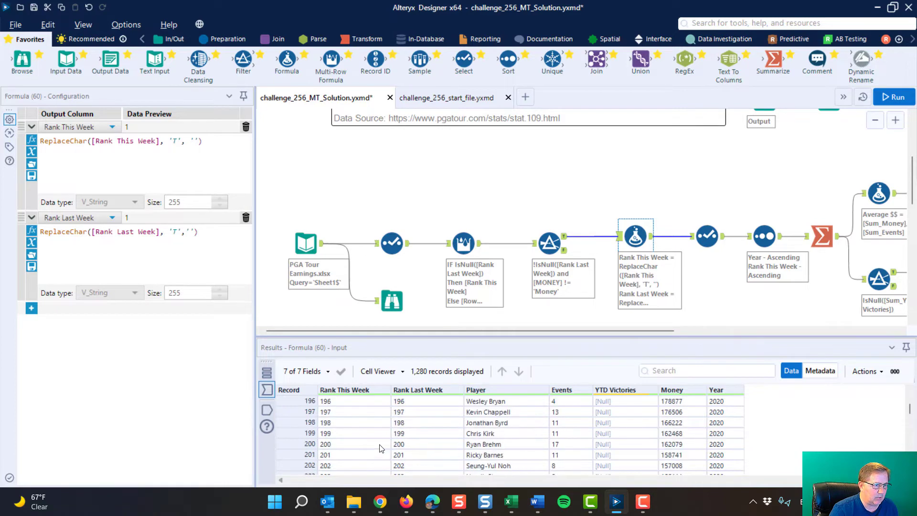
pyautogui.scroll(-6, 381, 447)
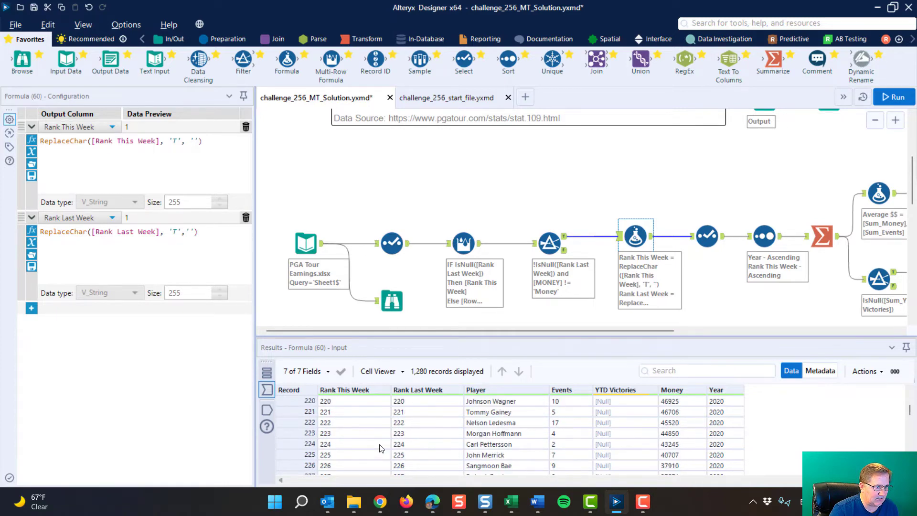
pyautogui.scroll(-6, 381, 448)
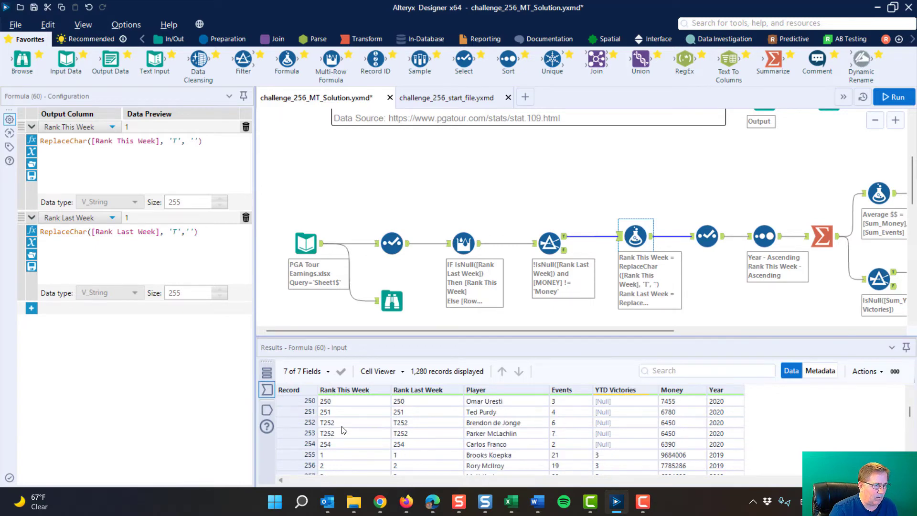
pyautogui.moveTo(333, 426); pyautogui.dragTo(436, 437)
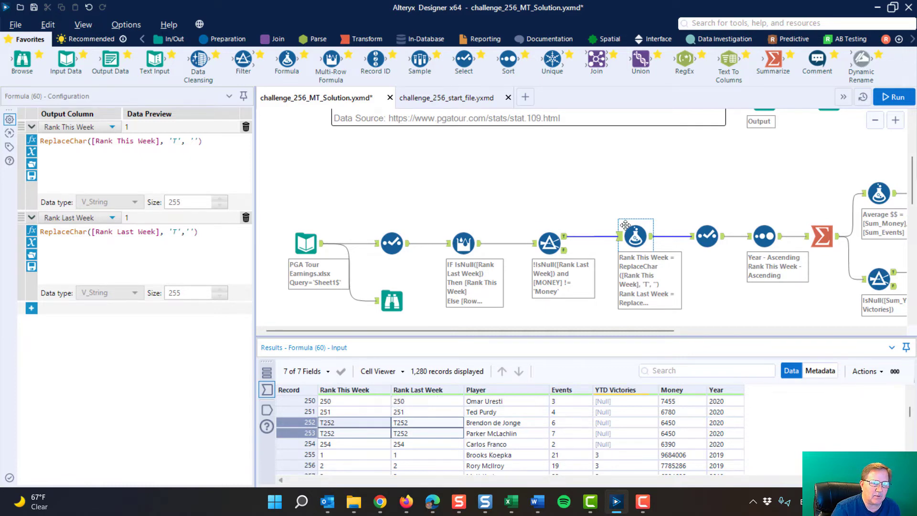
# Set the Rank Last Week field's data type to Int16 in the Select tool after the Formula
pyautogui.click(707, 235)
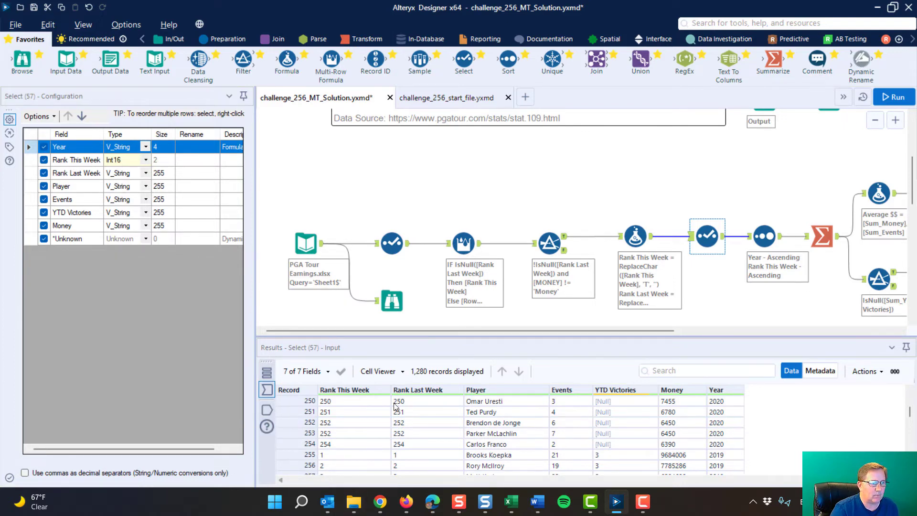
pyautogui.click(146, 173)
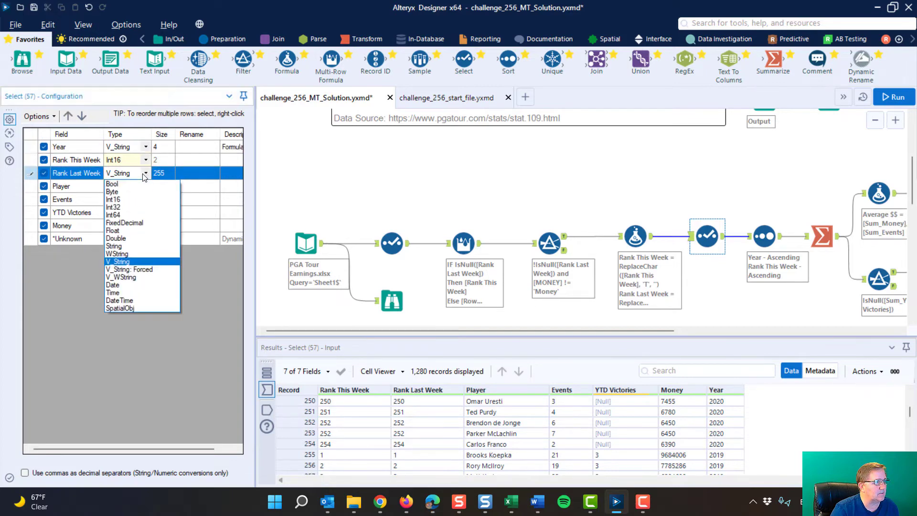
pyautogui.click(130, 200)
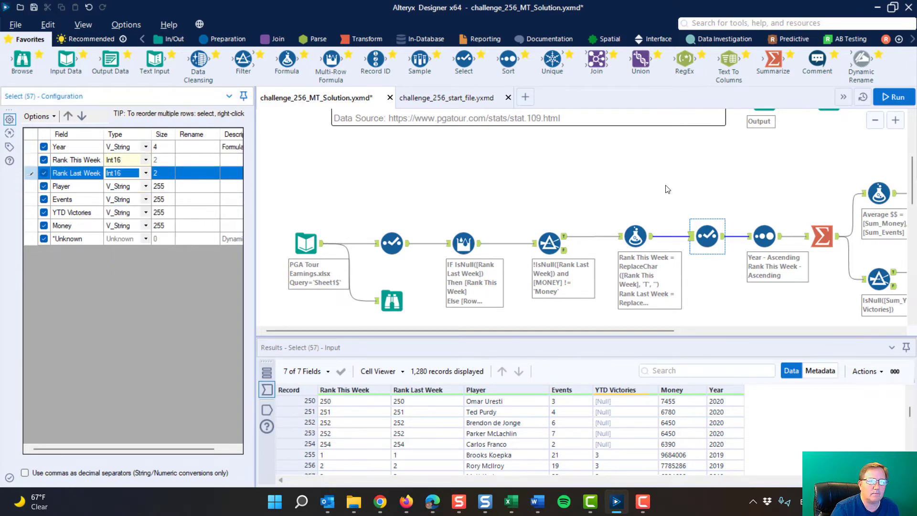
# Review the fields and sort orders of the Sort tool placed before the Summarize tool
pyautogui.click(668, 189)
pyautogui.click(763, 235)
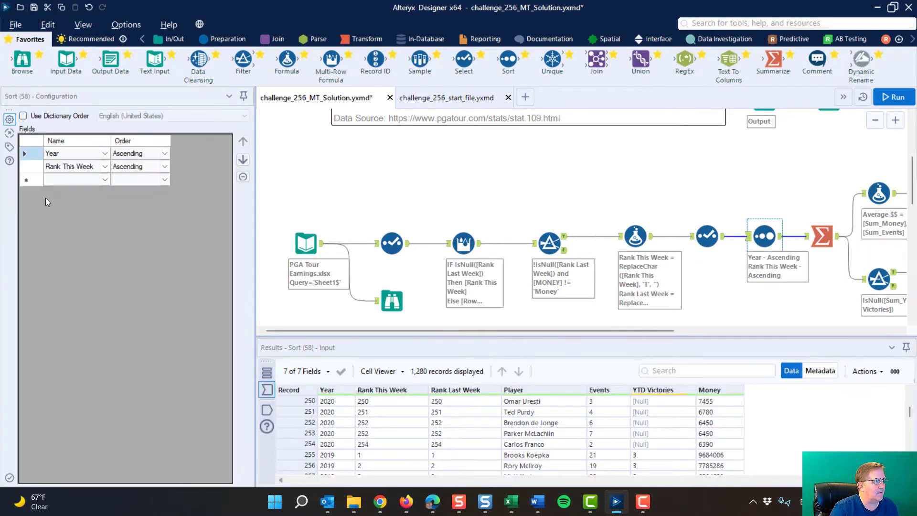
pyautogui.click(149, 164)
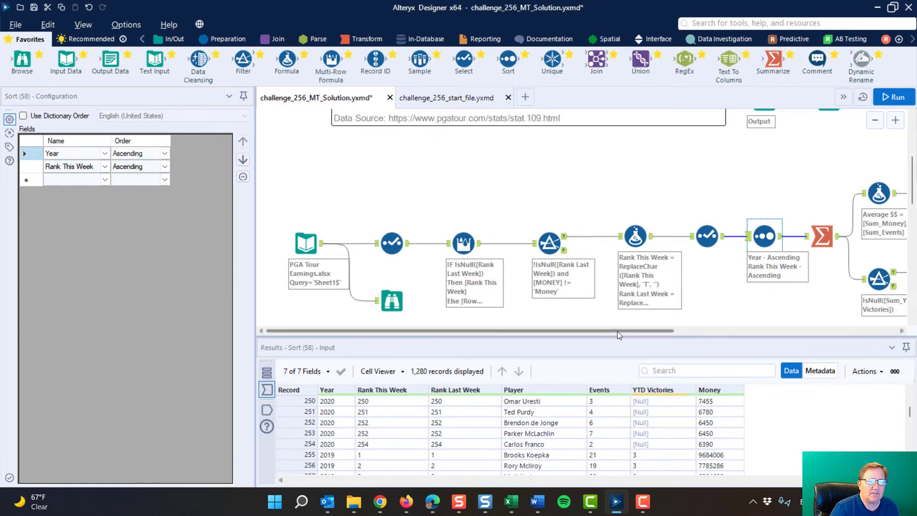
# Review the Summarize tool's actions one by one: Group By on Player and Sum on Events, Money and YTD Victories
pyautogui.moveTo(618, 331); pyautogui.dragTo(827, 332)
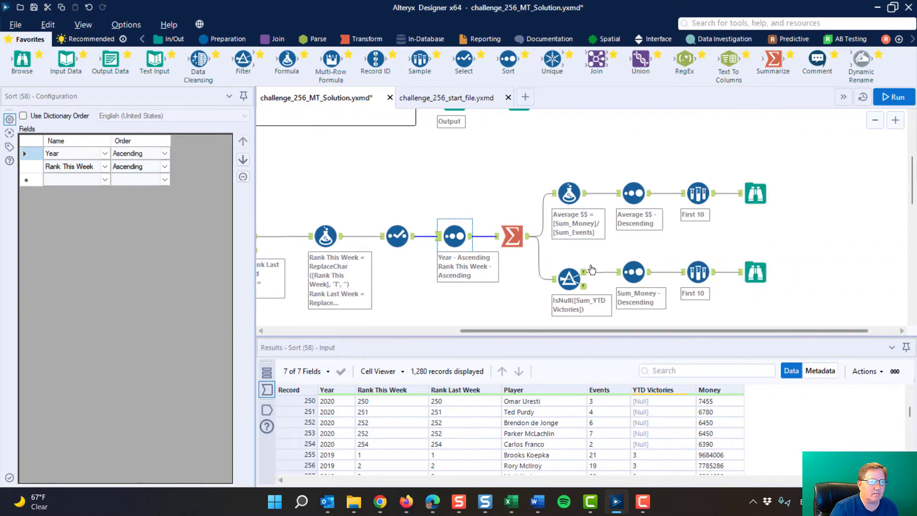
pyautogui.click(512, 239)
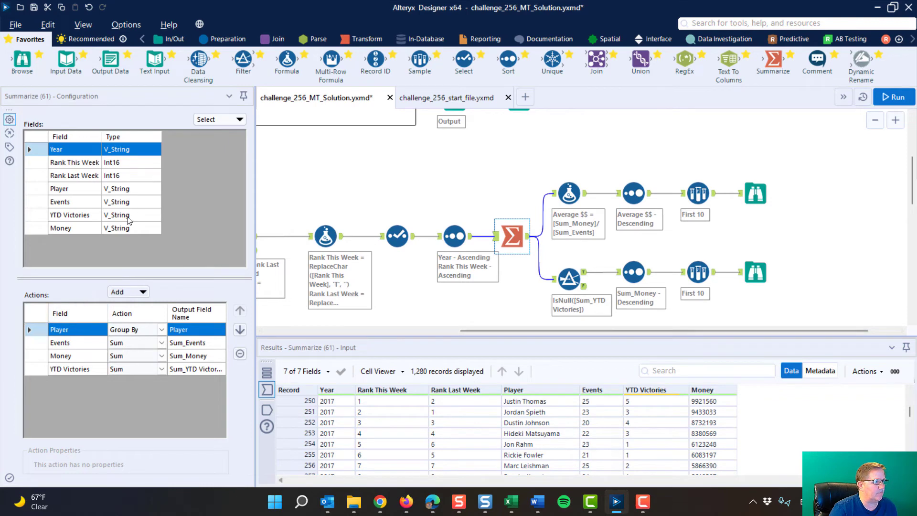
pyautogui.click(38, 333)
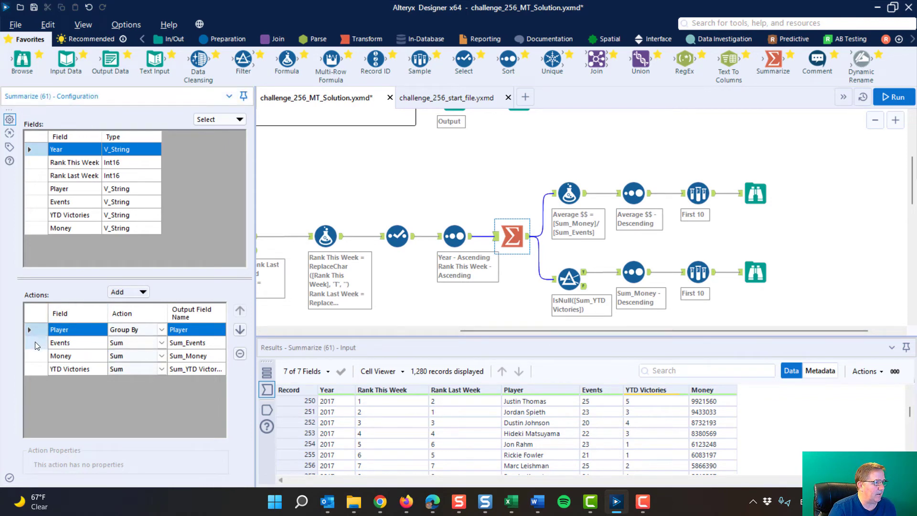
pyautogui.click(35, 342)
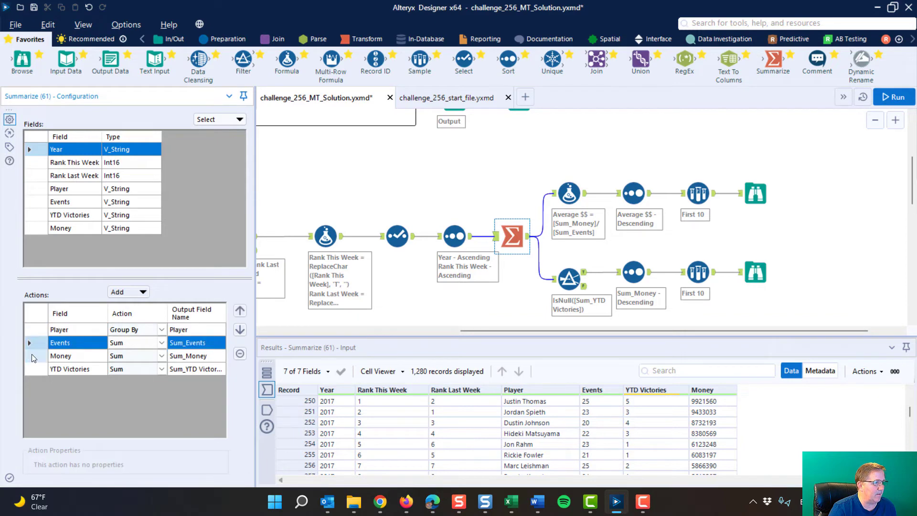
pyautogui.click(35, 361)
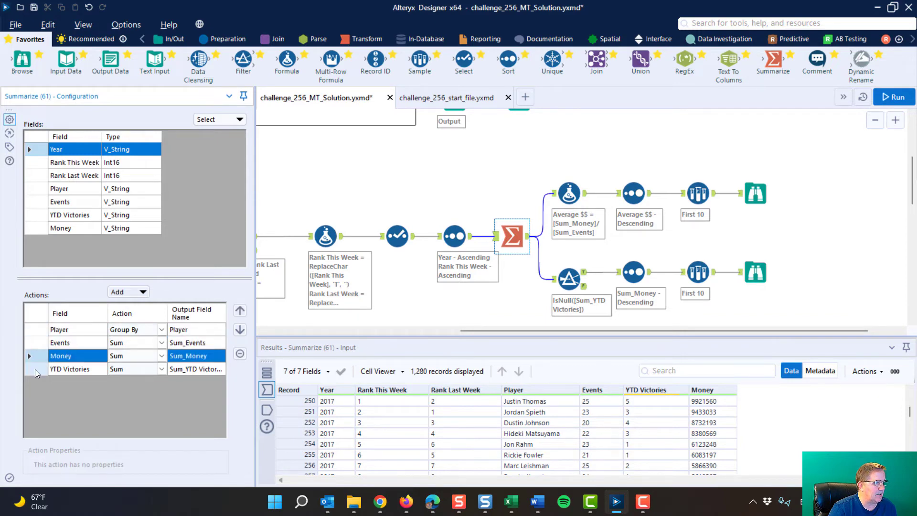
pyautogui.click(35, 369)
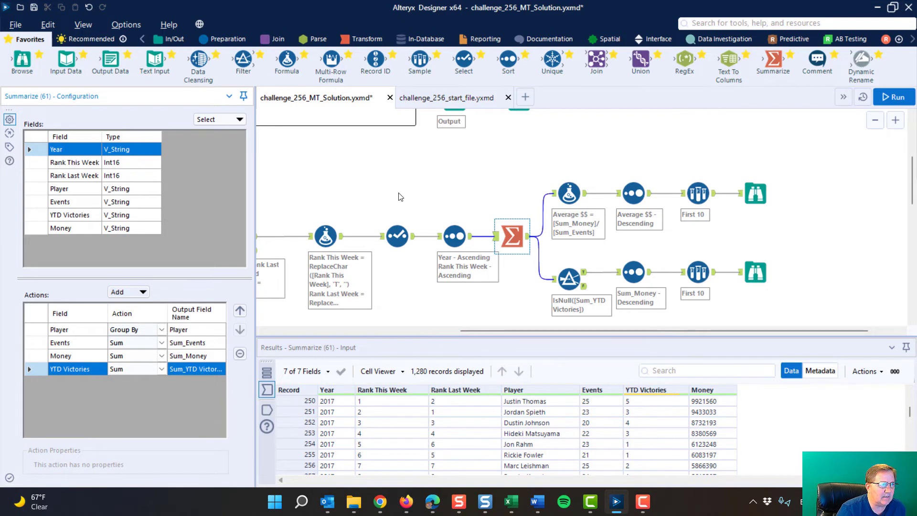
# Delete the Select and Sort tools between the Formula and Summarize tools, connecting around them
pyautogui.moveTo(390, 202); pyautogui.dragTo(461, 246)
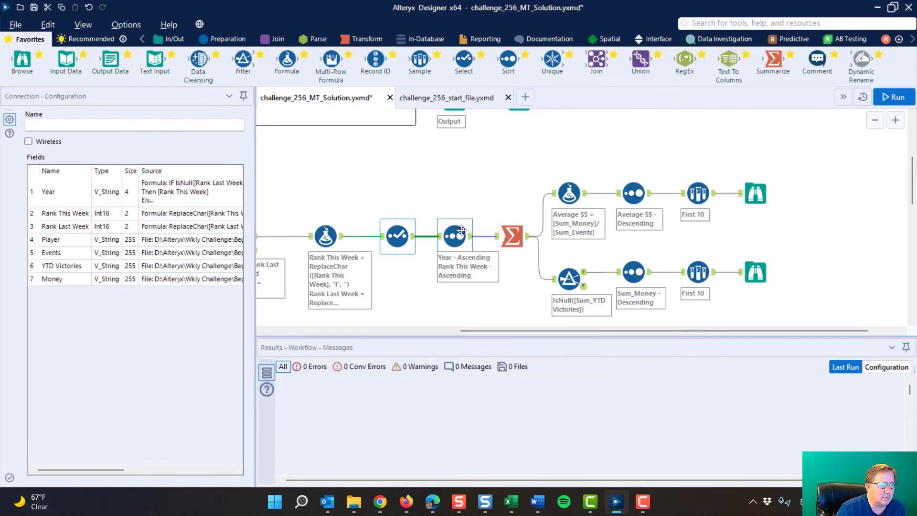
pyautogui.rightClick(461, 234)
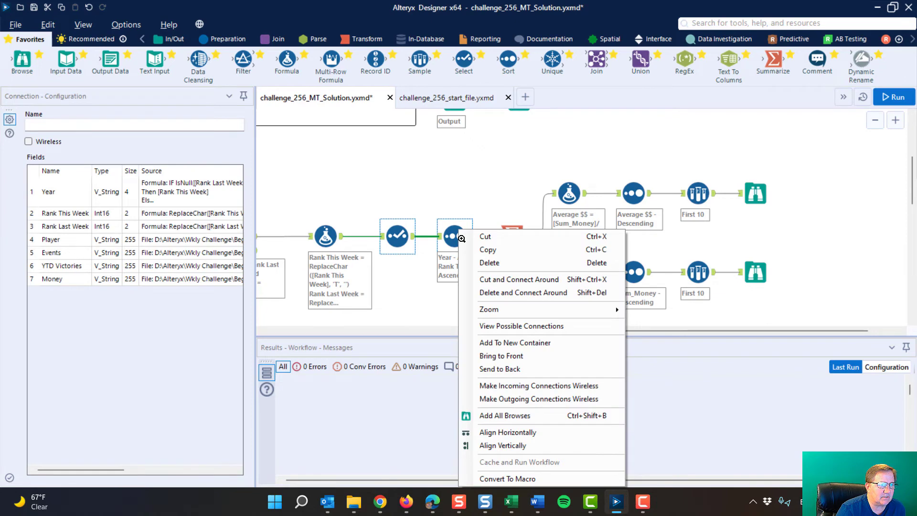
pyautogui.click(510, 295)
pyautogui.press('Delete')
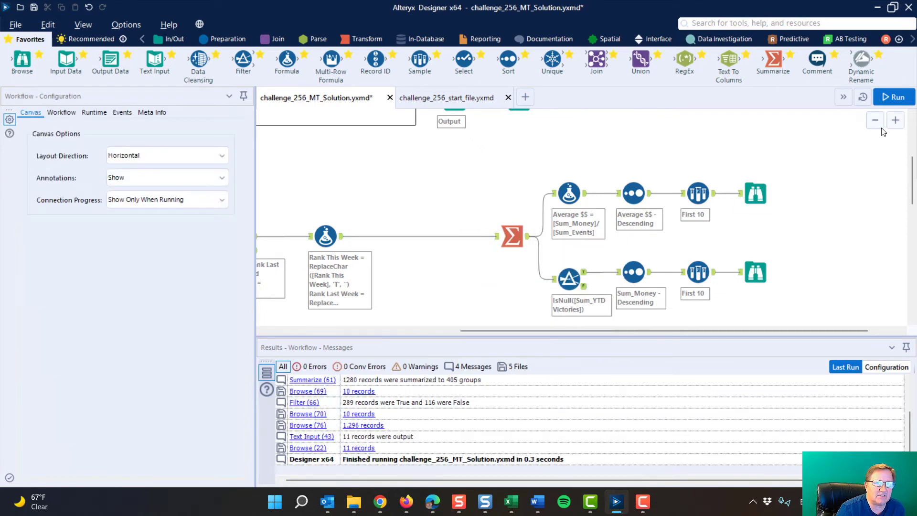
# Run the workflow and move the Summarize tool closer to the ReplaceChar Formula tool
pyautogui.click(896, 98)
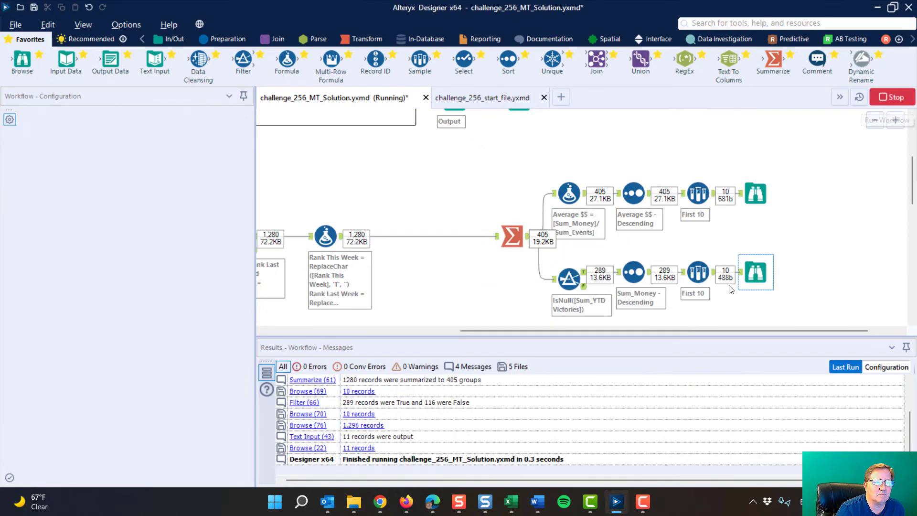
pyautogui.moveTo(512, 234); pyautogui.dragTo(455, 235)
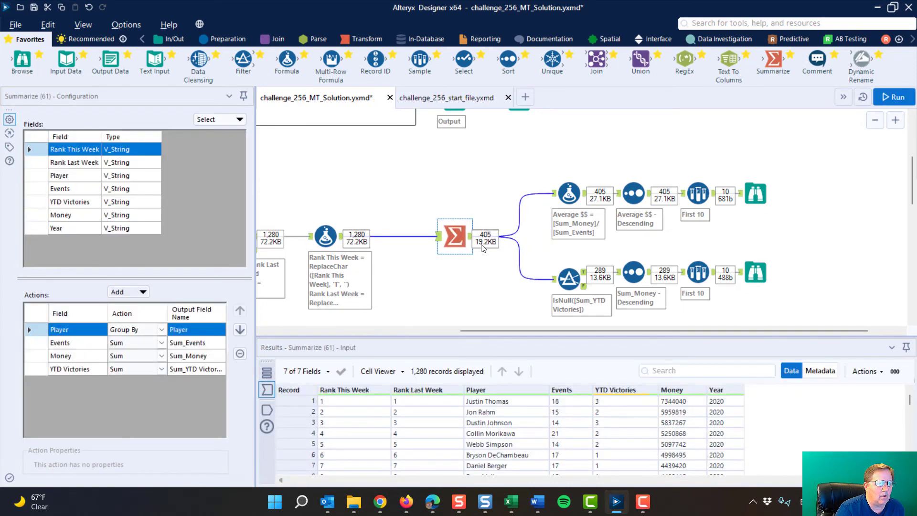
pyautogui.click(459, 234)
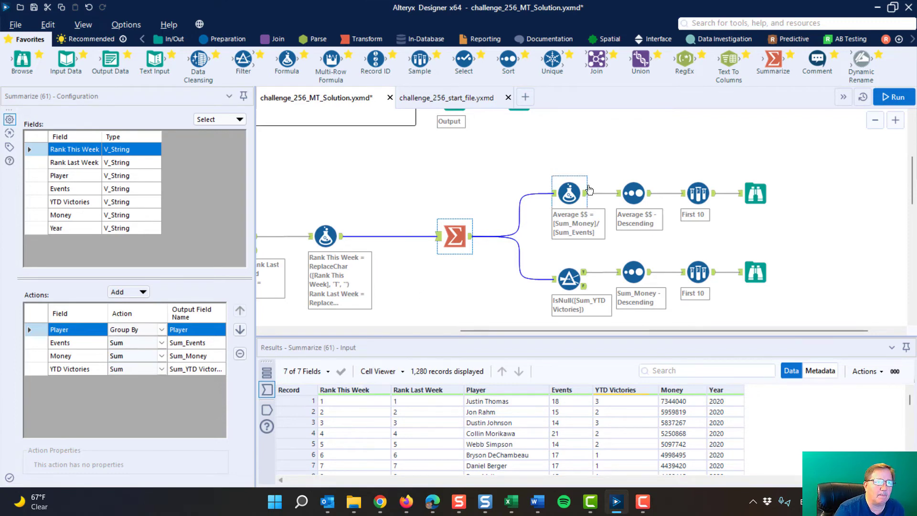
# Review the Average $$ expression in the upper branch's Formula tool against the Summarize tool's summed fields
pyautogui.click(568, 189)
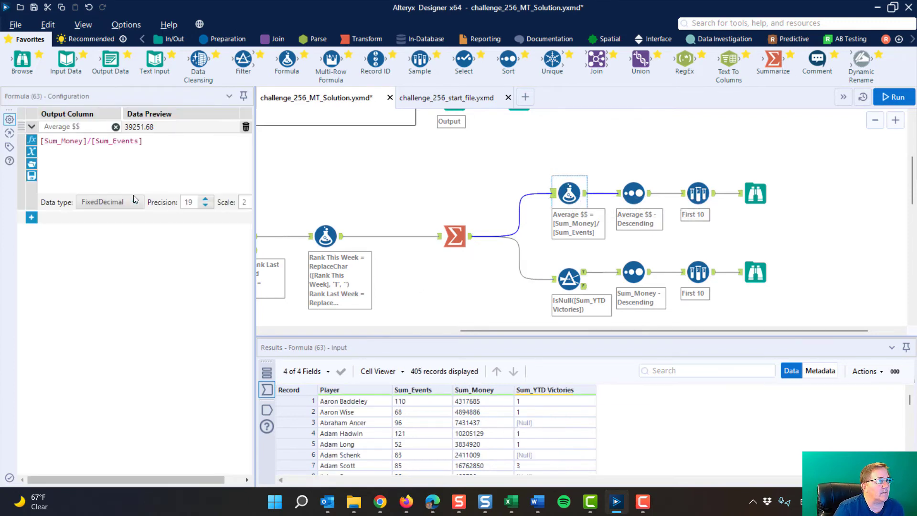
pyautogui.click(88, 141)
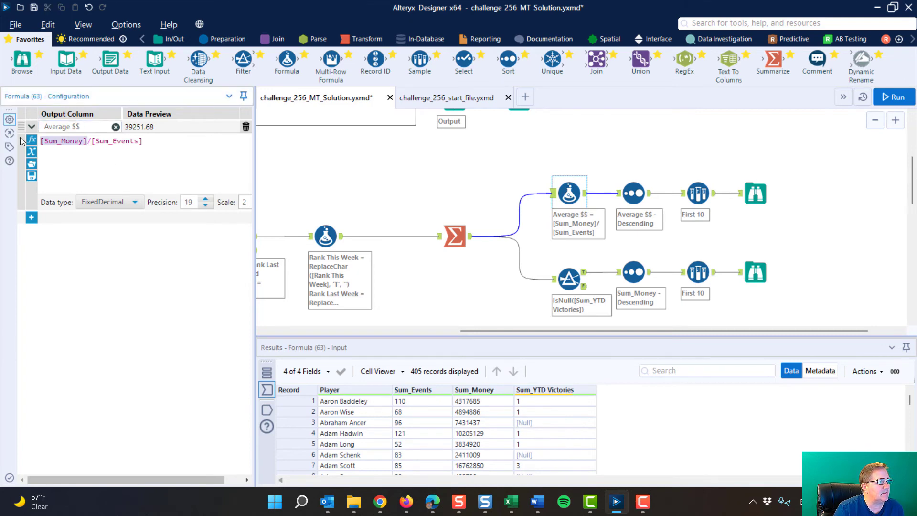
pyautogui.click(440, 226)
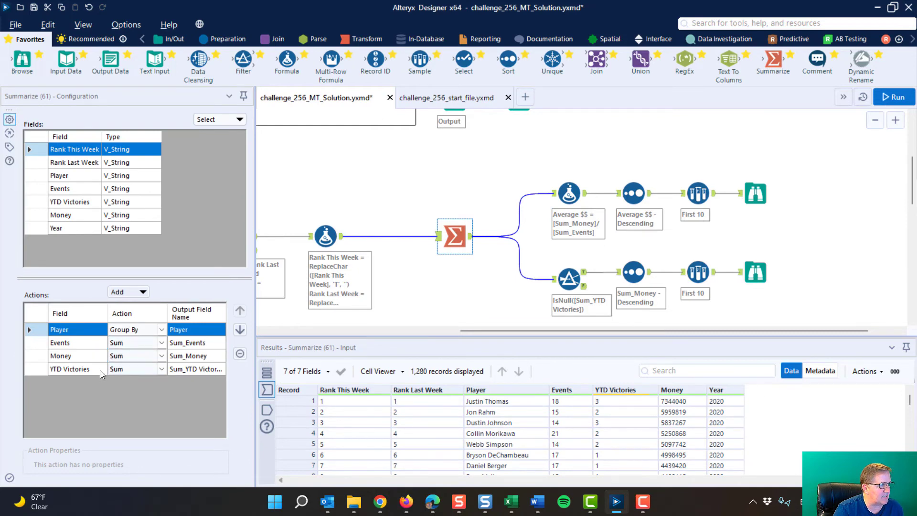
# Examine the Sum_Events, Sum_Money and Sum_YTD Victories values in the Average $$ Formula tool's input records
pyautogui.click(567, 188)
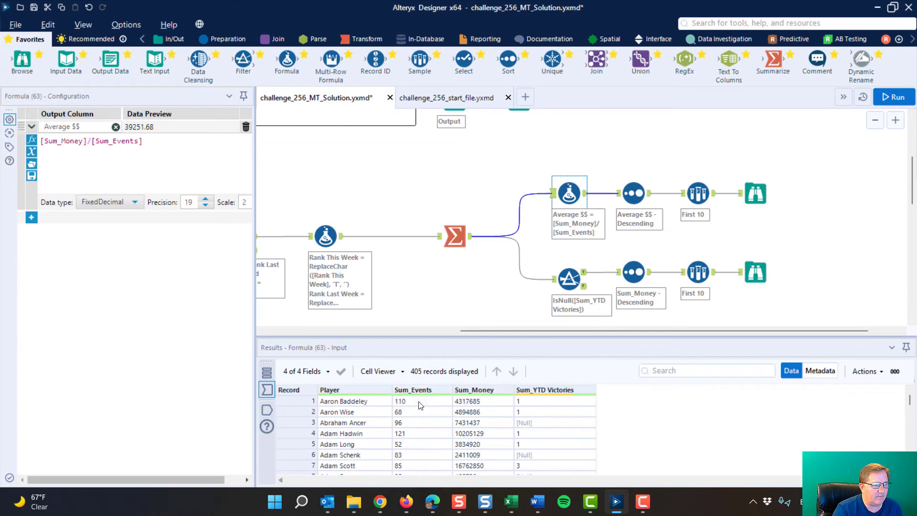
pyautogui.moveTo(421, 402); pyautogui.dragTo(422, 459)
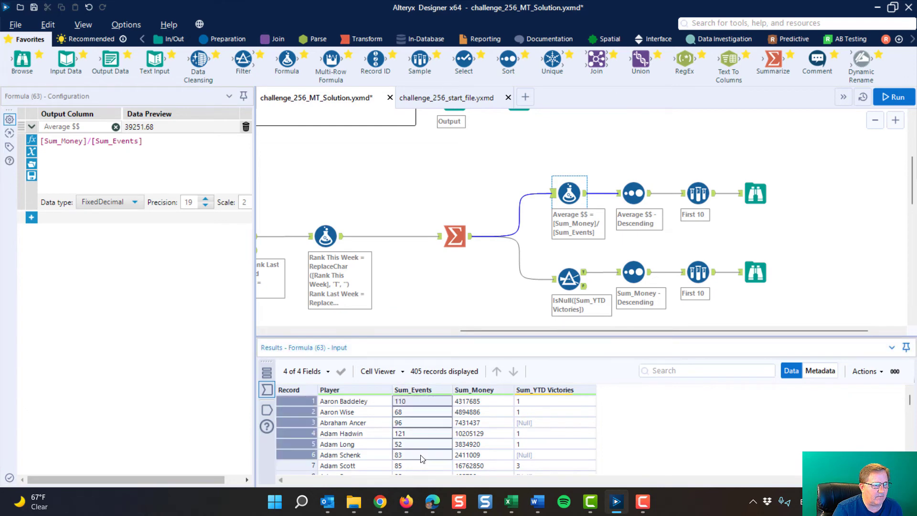
pyautogui.click(422, 406)
pyautogui.click(489, 405)
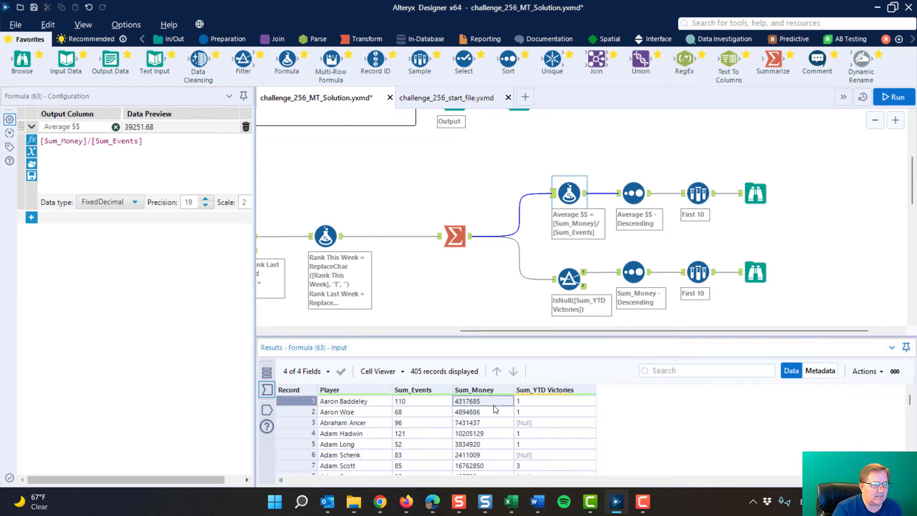
pyautogui.click(546, 406)
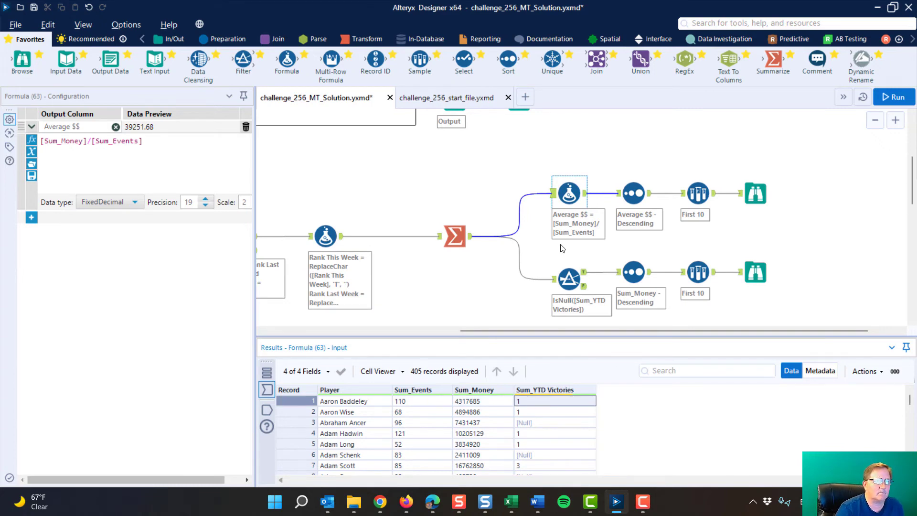
# Review the Average $$ branch's Sort and Sample settings and its resulting records in the Browse tool
pyautogui.click(635, 191)
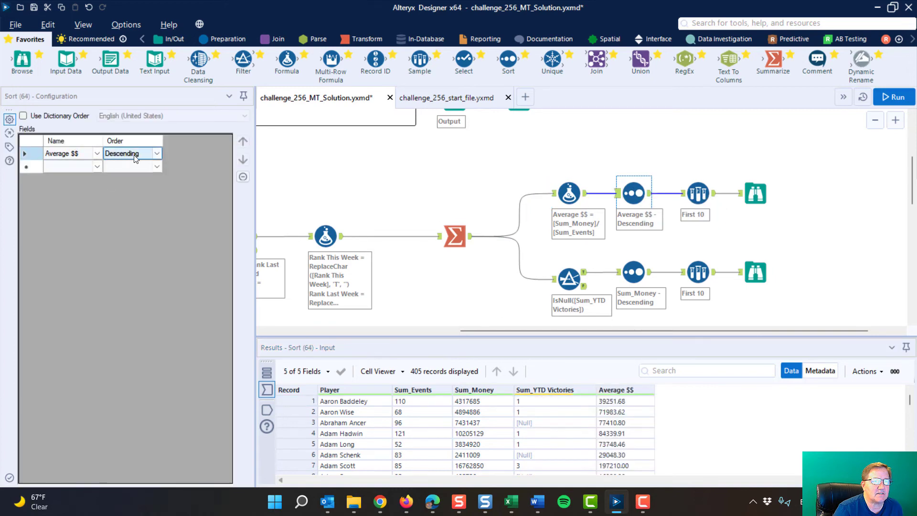
pyautogui.click(698, 193)
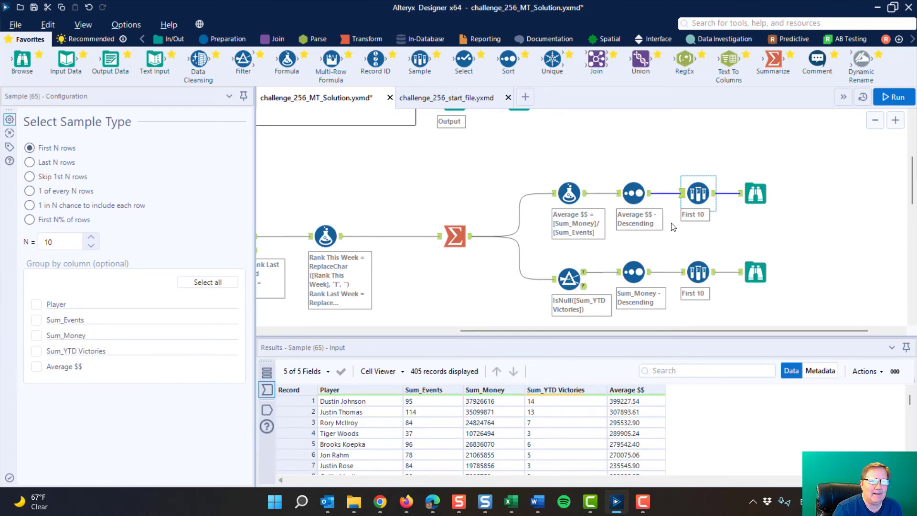
pyautogui.click(755, 193)
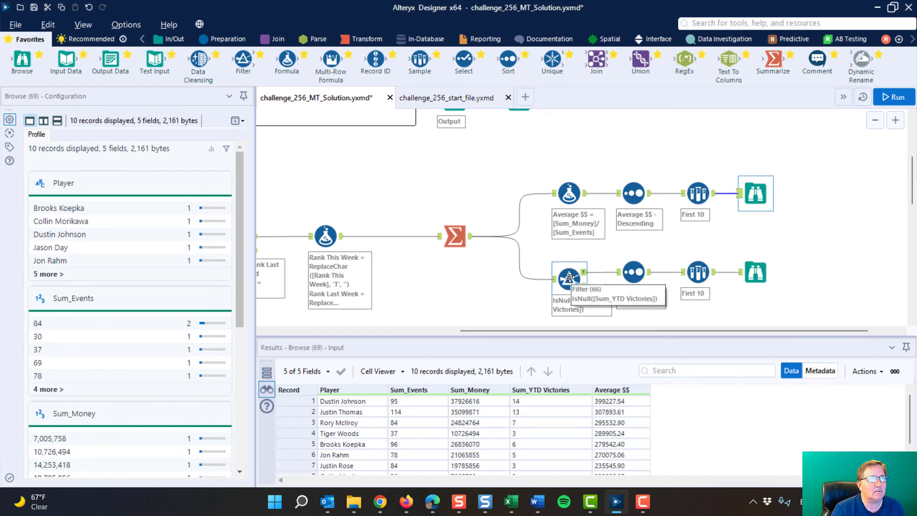
# Reread the challenge description for the question about top earners without any event wins
pyautogui.moveTo(506, 331); pyautogui.dragTo(304, 342)
pyautogui.scroll(3, 589, 251)
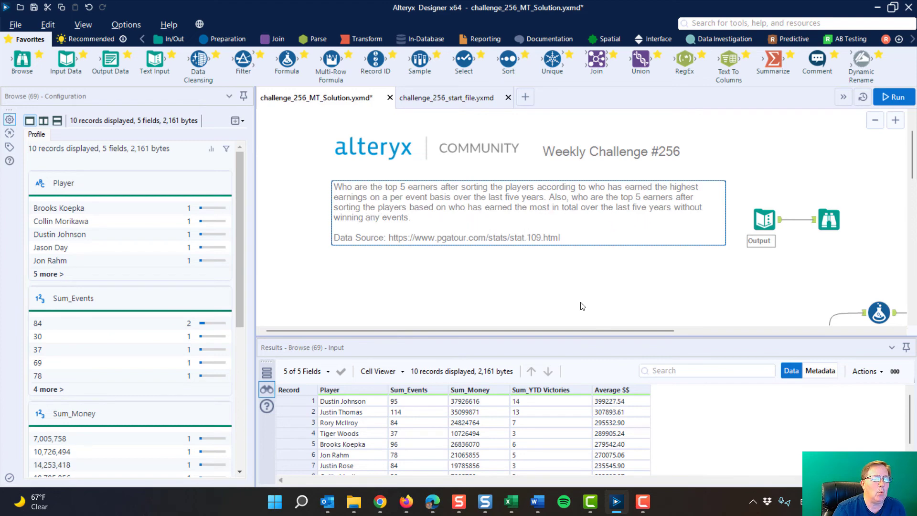
pyautogui.scroll(-3, 606, 301)
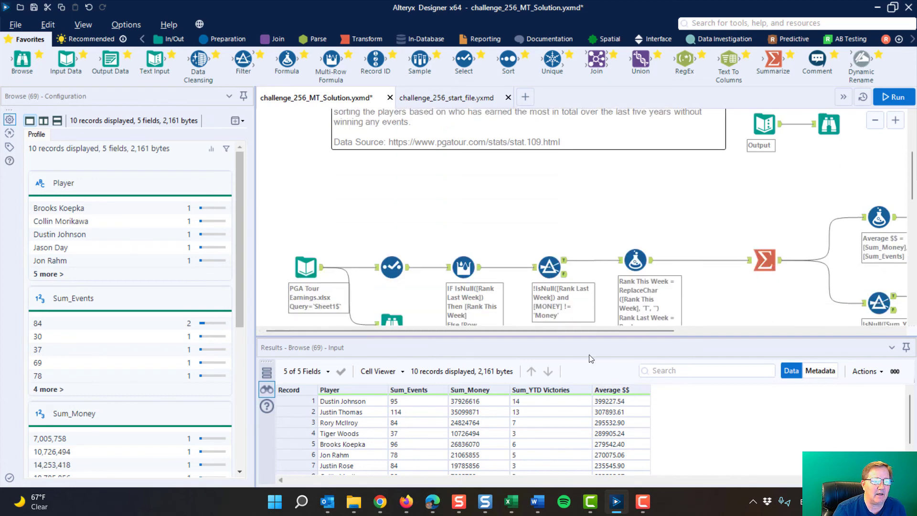
# Look through the Summarize tool's output records for players with null Sum_YTD Victories
pyautogui.click(770, 261)
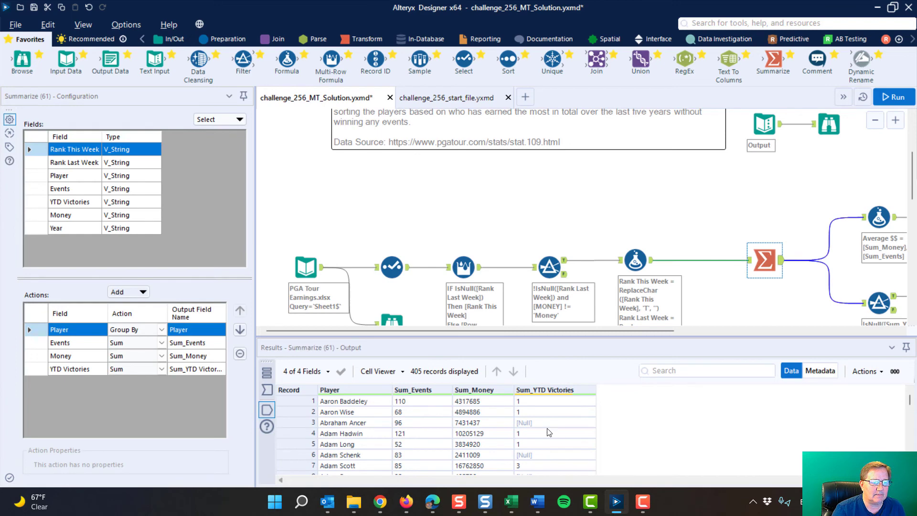
pyautogui.scroll(-19, 554, 426)
pyautogui.scroll(-12, 554, 426)
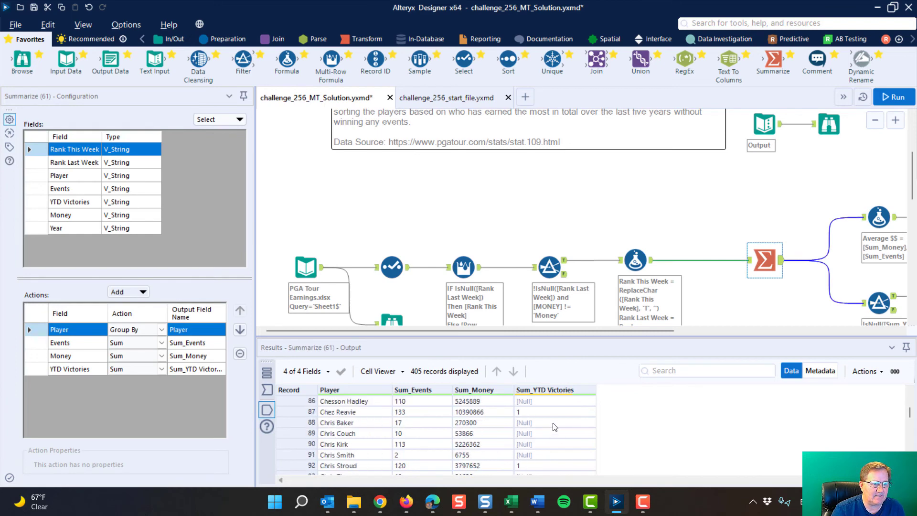
pyautogui.scroll(14, 566, 422)
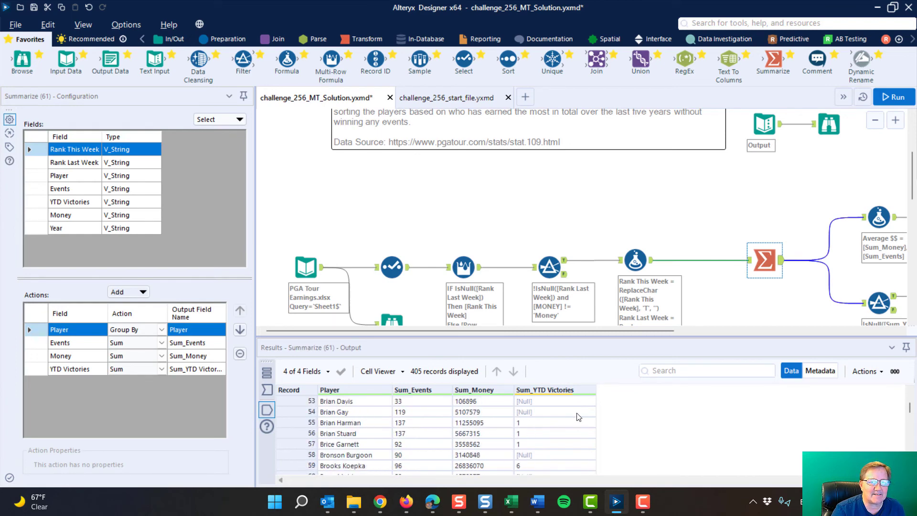
# Compare the True and False outputs of the Filter tool that tests Sum_YTD Victories for null
pyautogui.hscroll(10, 661, 329)
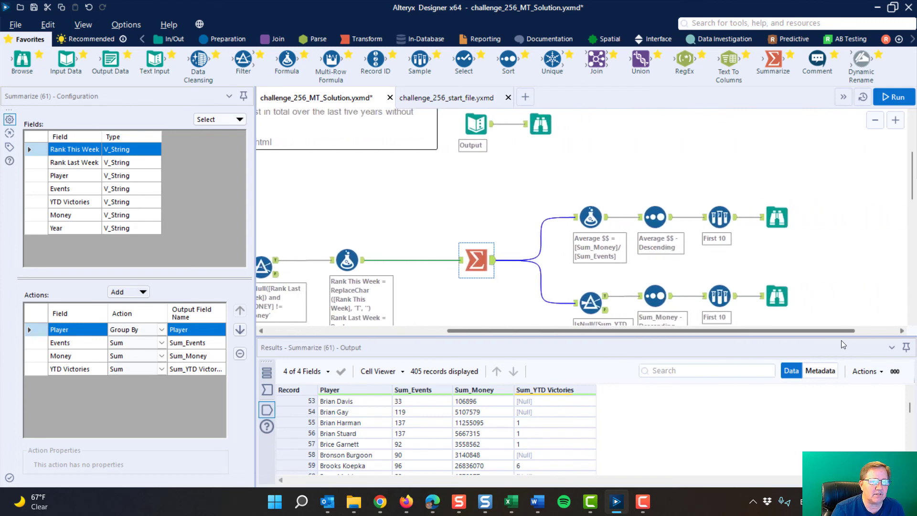
pyautogui.click(587, 313)
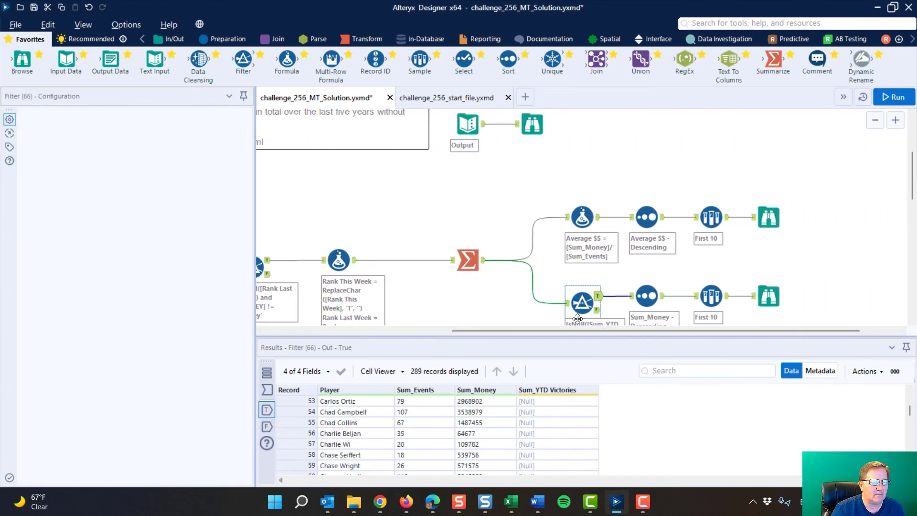
pyautogui.click(597, 310)
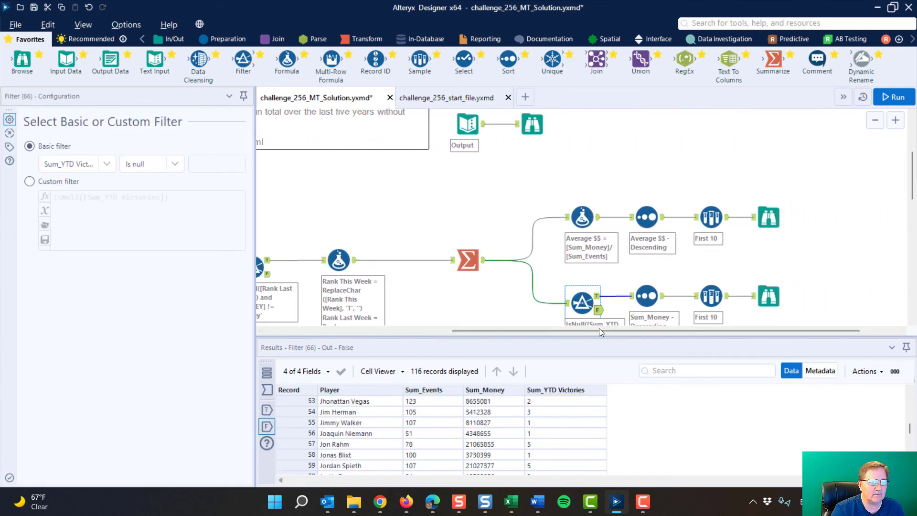
pyautogui.scroll(-15, 535, 443)
pyautogui.scroll(8, 564, 431)
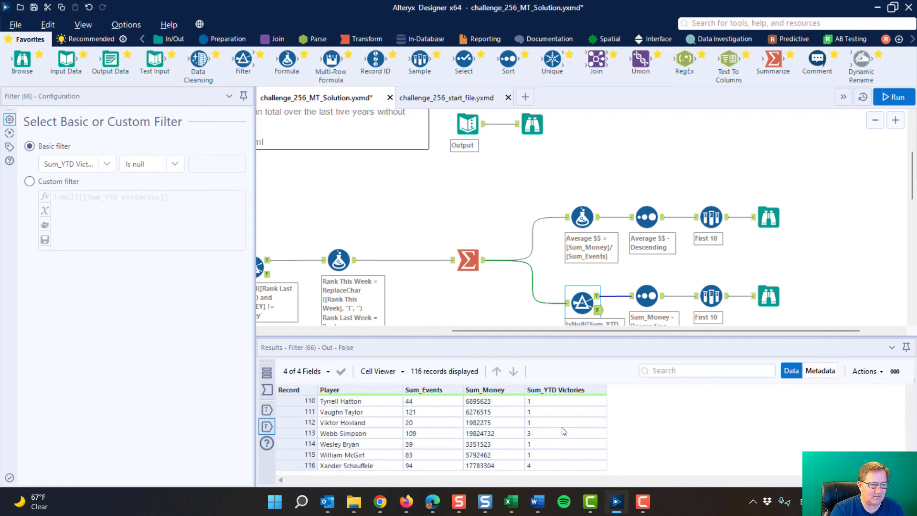
pyautogui.scroll(20, 564, 431)
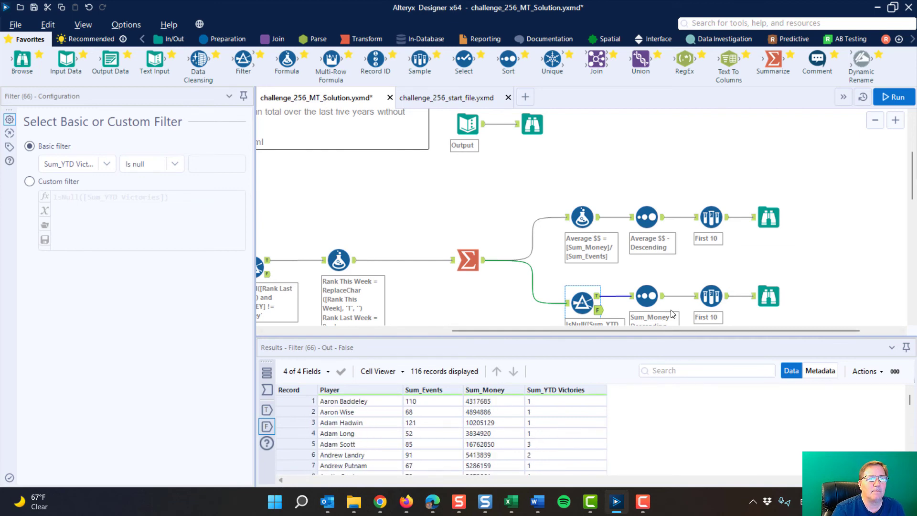
# Review the Sum_Money branch's Sort and Sample settings, and enlarge the results area to show all ten sampled records
pyautogui.click(648, 294)
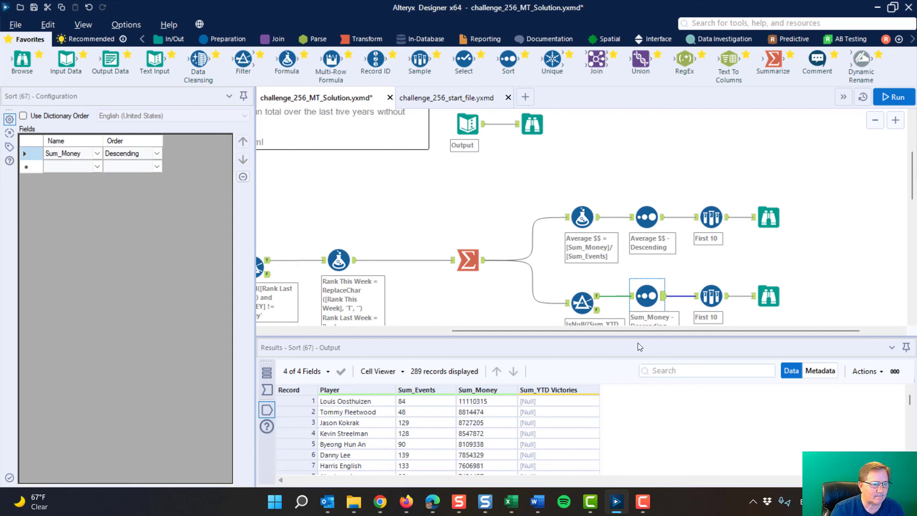
pyautogui.click(110, 154)
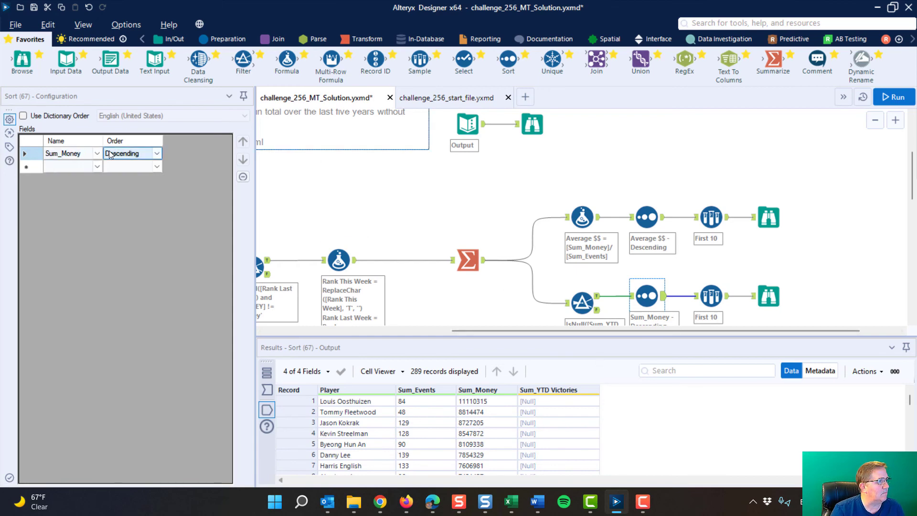
pyautogui.click(711, 296)
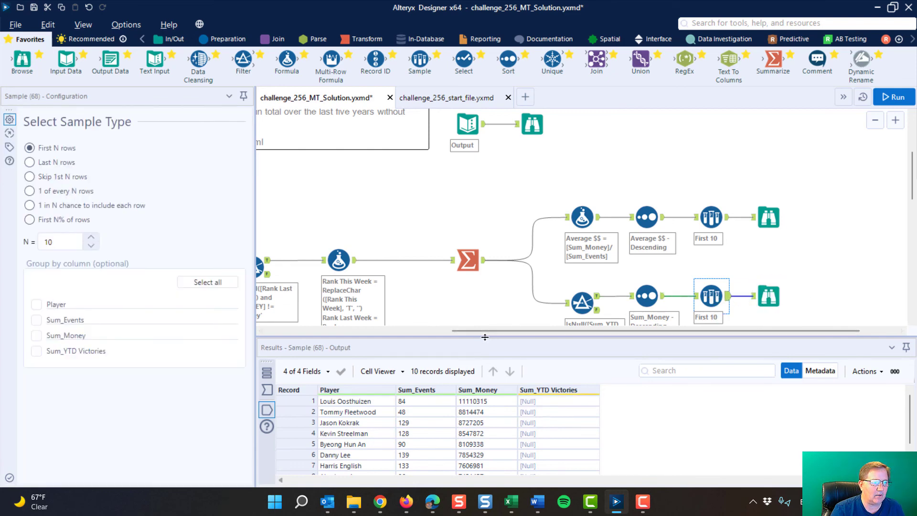
pyautogui.moveTo(485, 336); pyautogui.dragTo(486, 287)
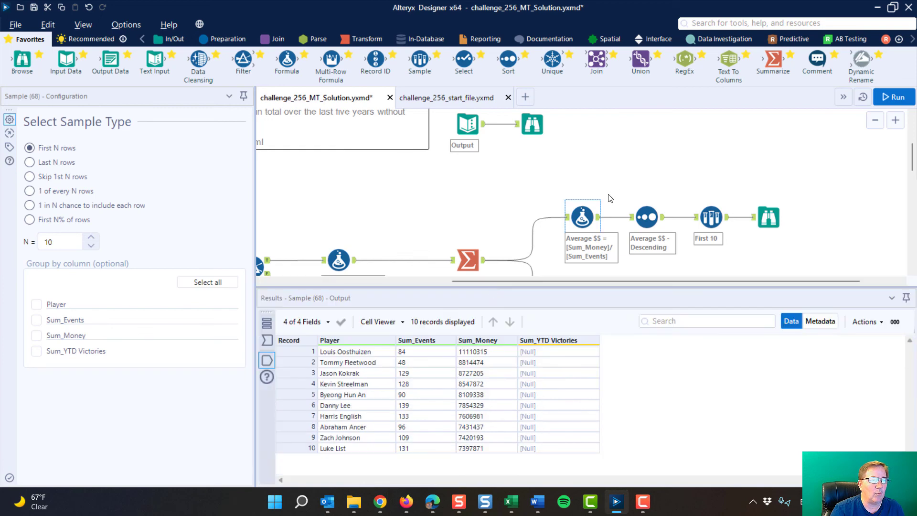
pyautogui.scroll(-3, 614, 198)
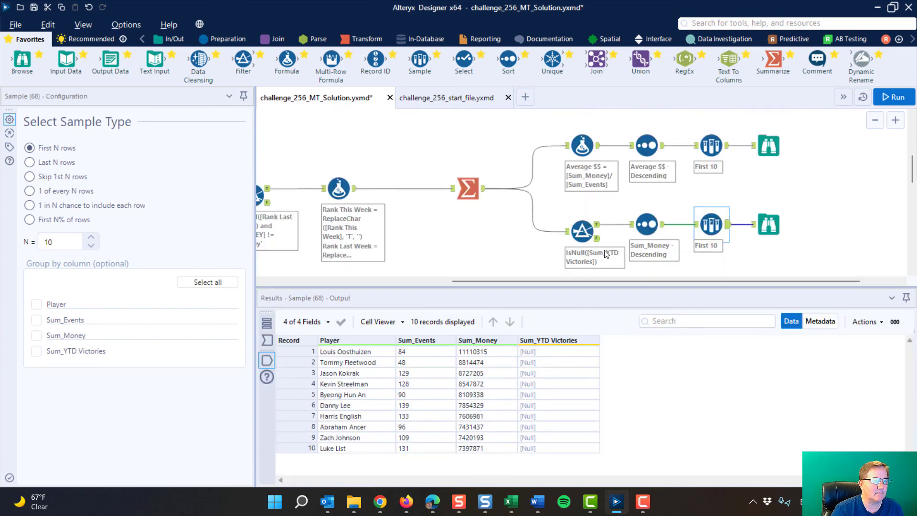